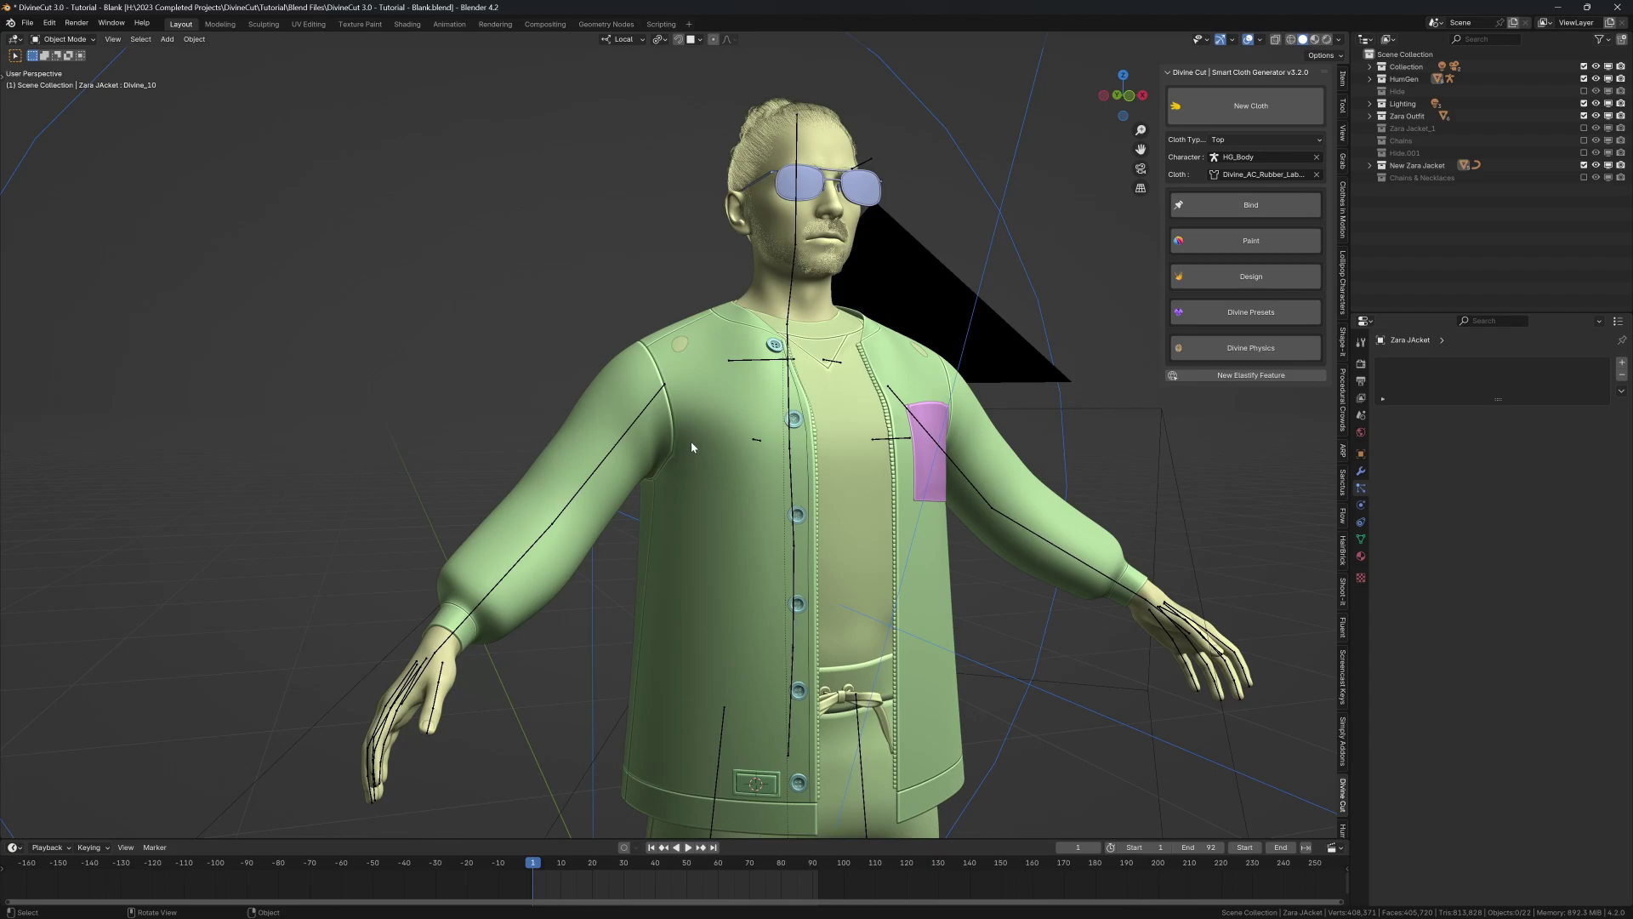
Step: Add Faux-type fur to the jacket's forearm sleeve band with Divine Cut's Design tools
click(1251, 277)
click(1227, 425)
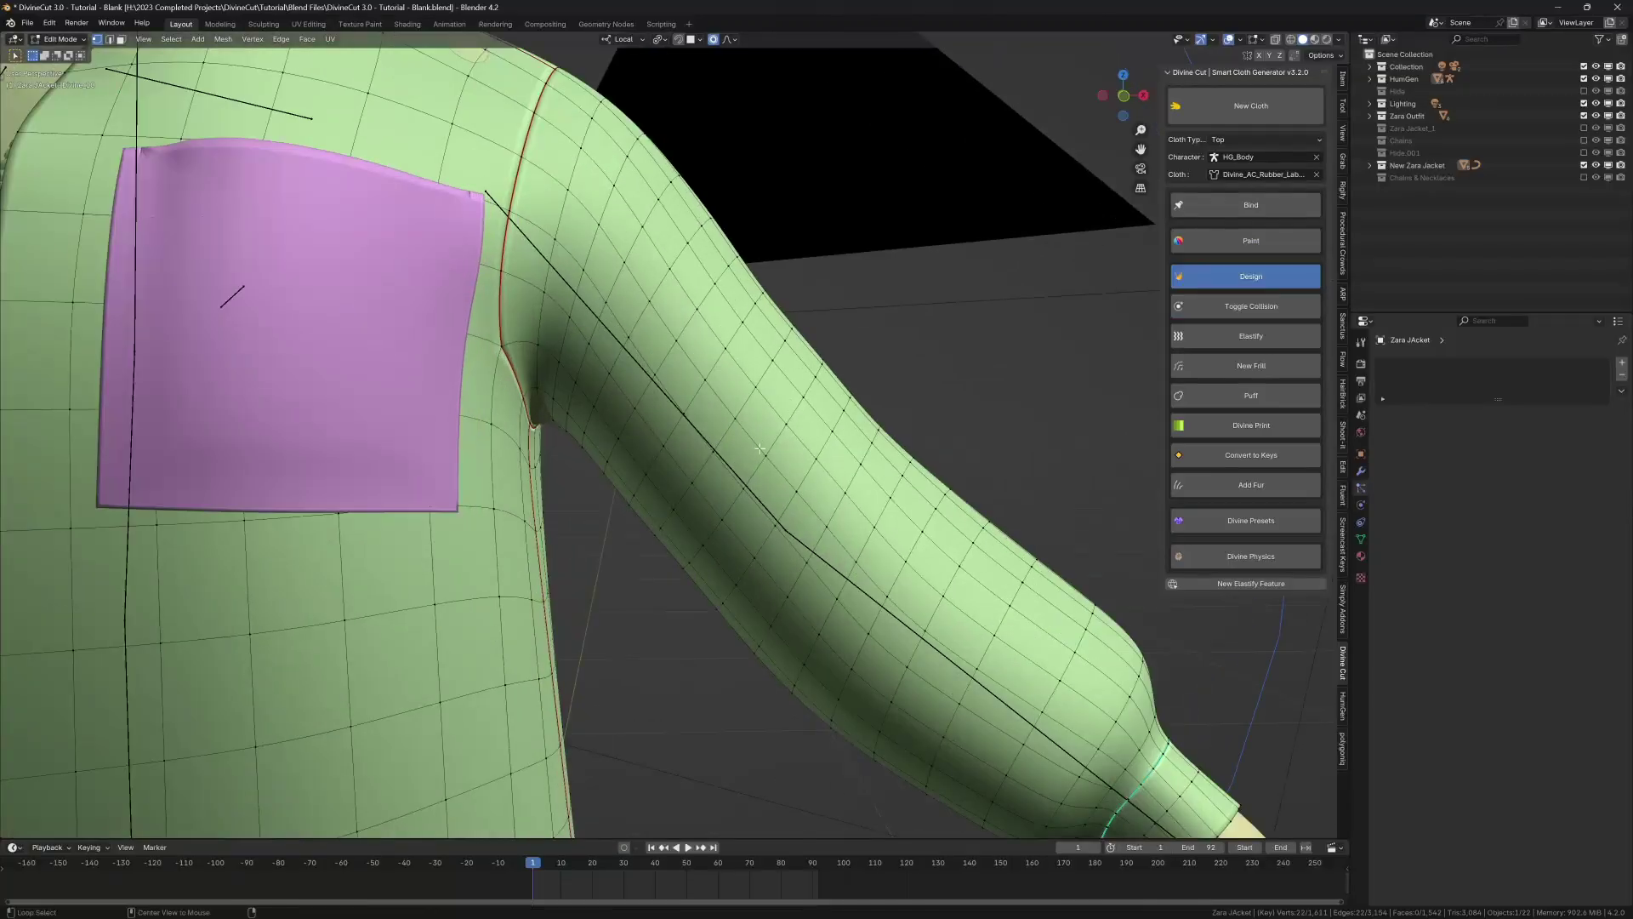
click(1224, 485)
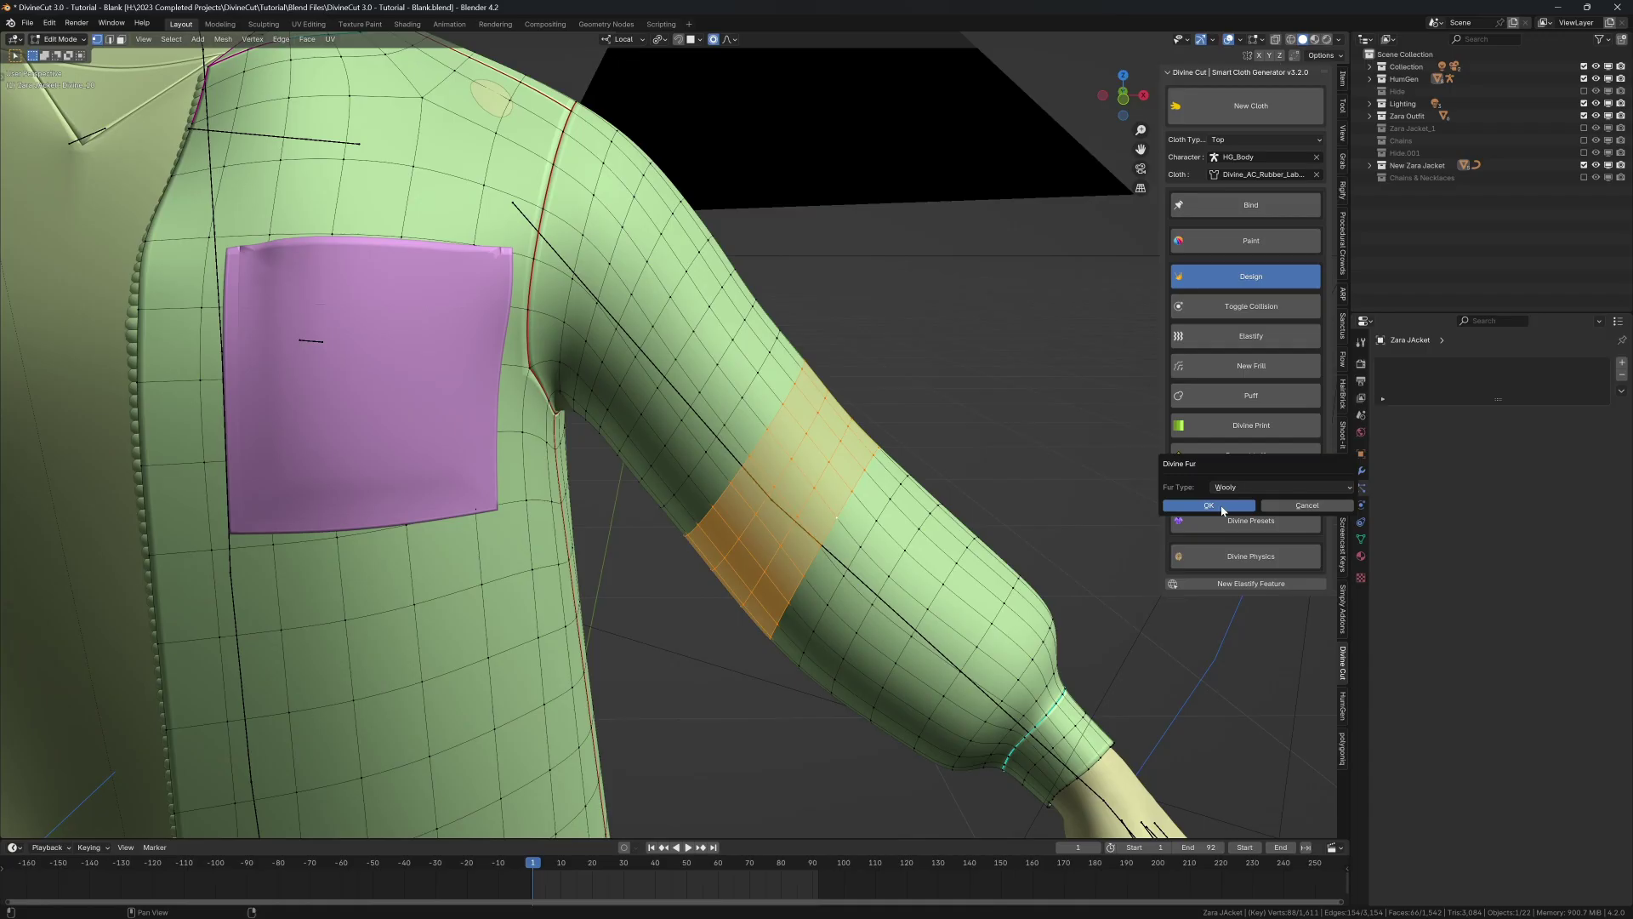
click(1208, 505)
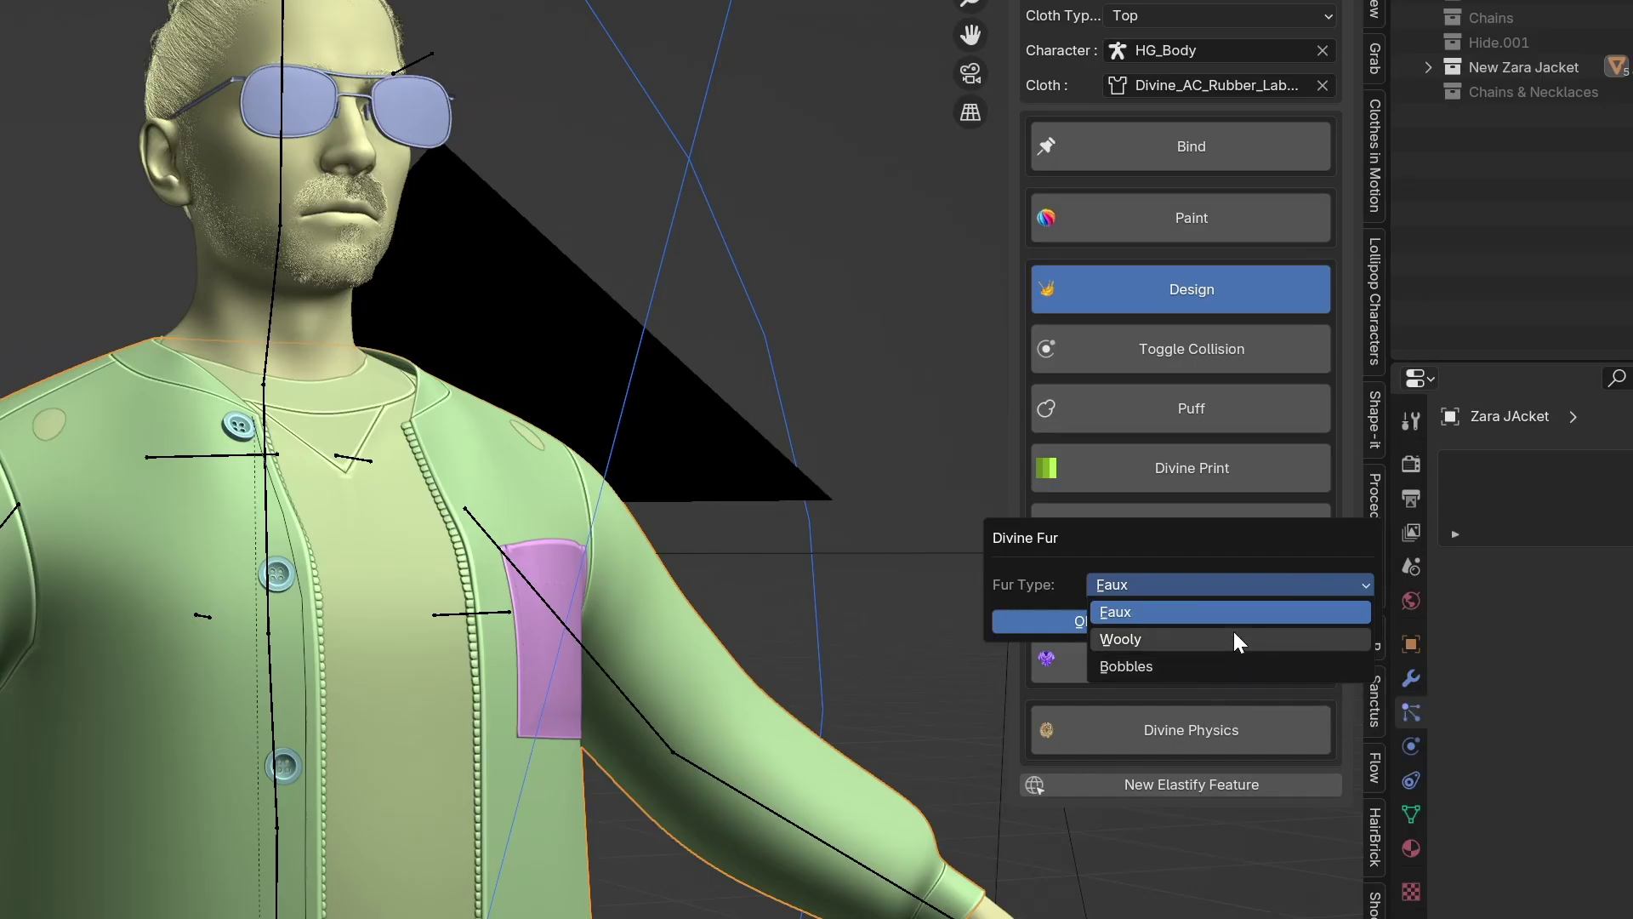
click(1229, 611)
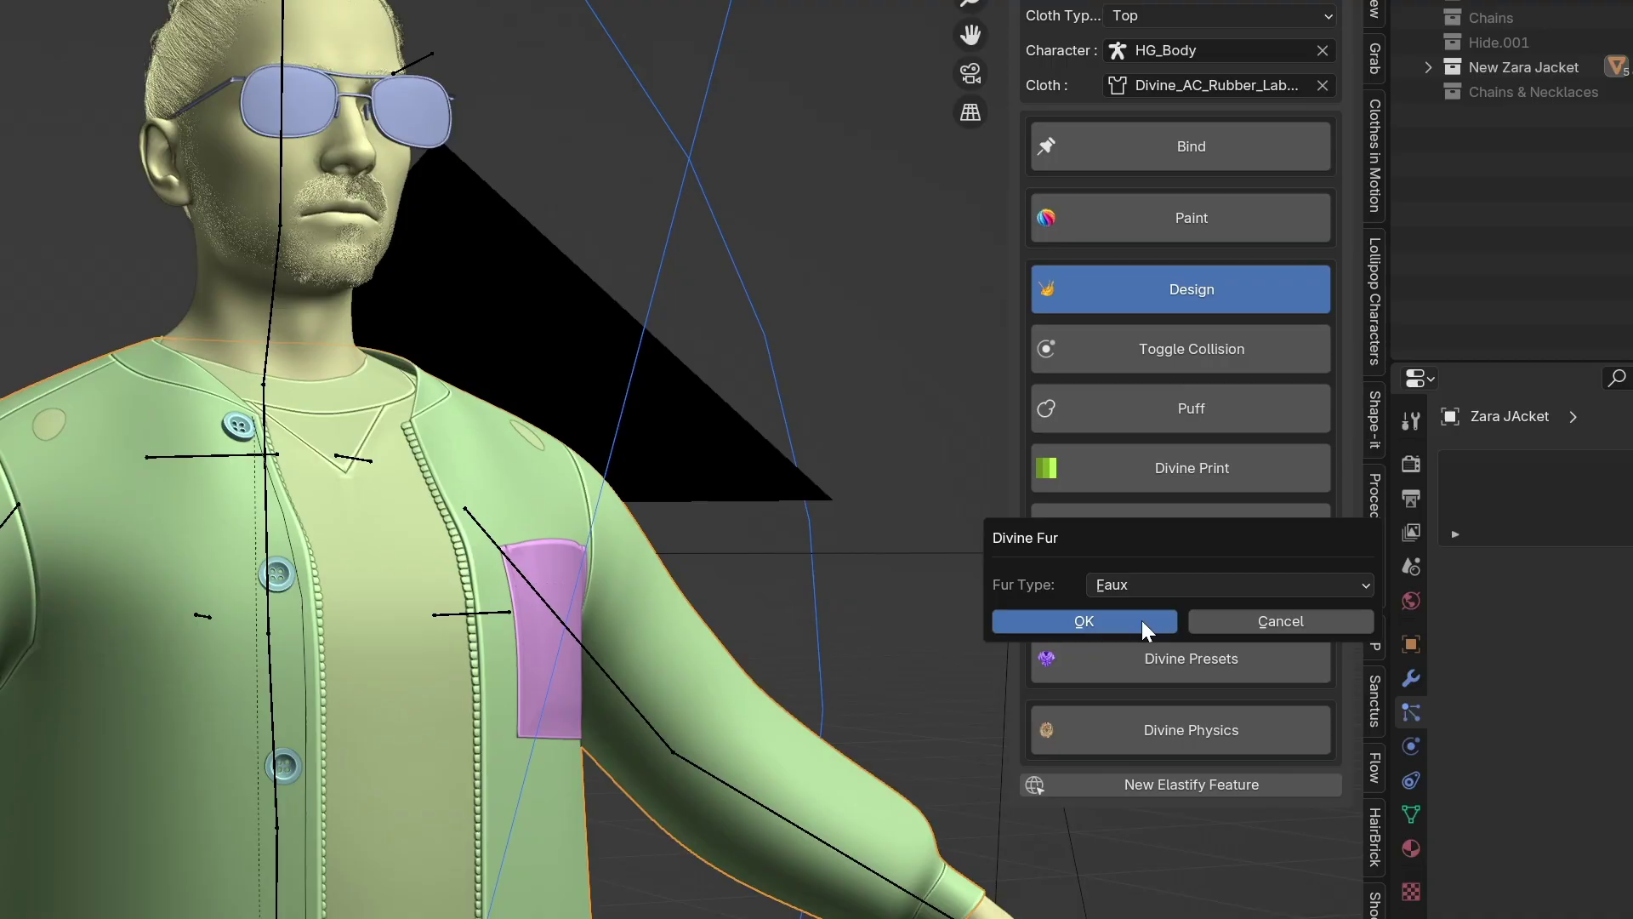
click(1083, 621)
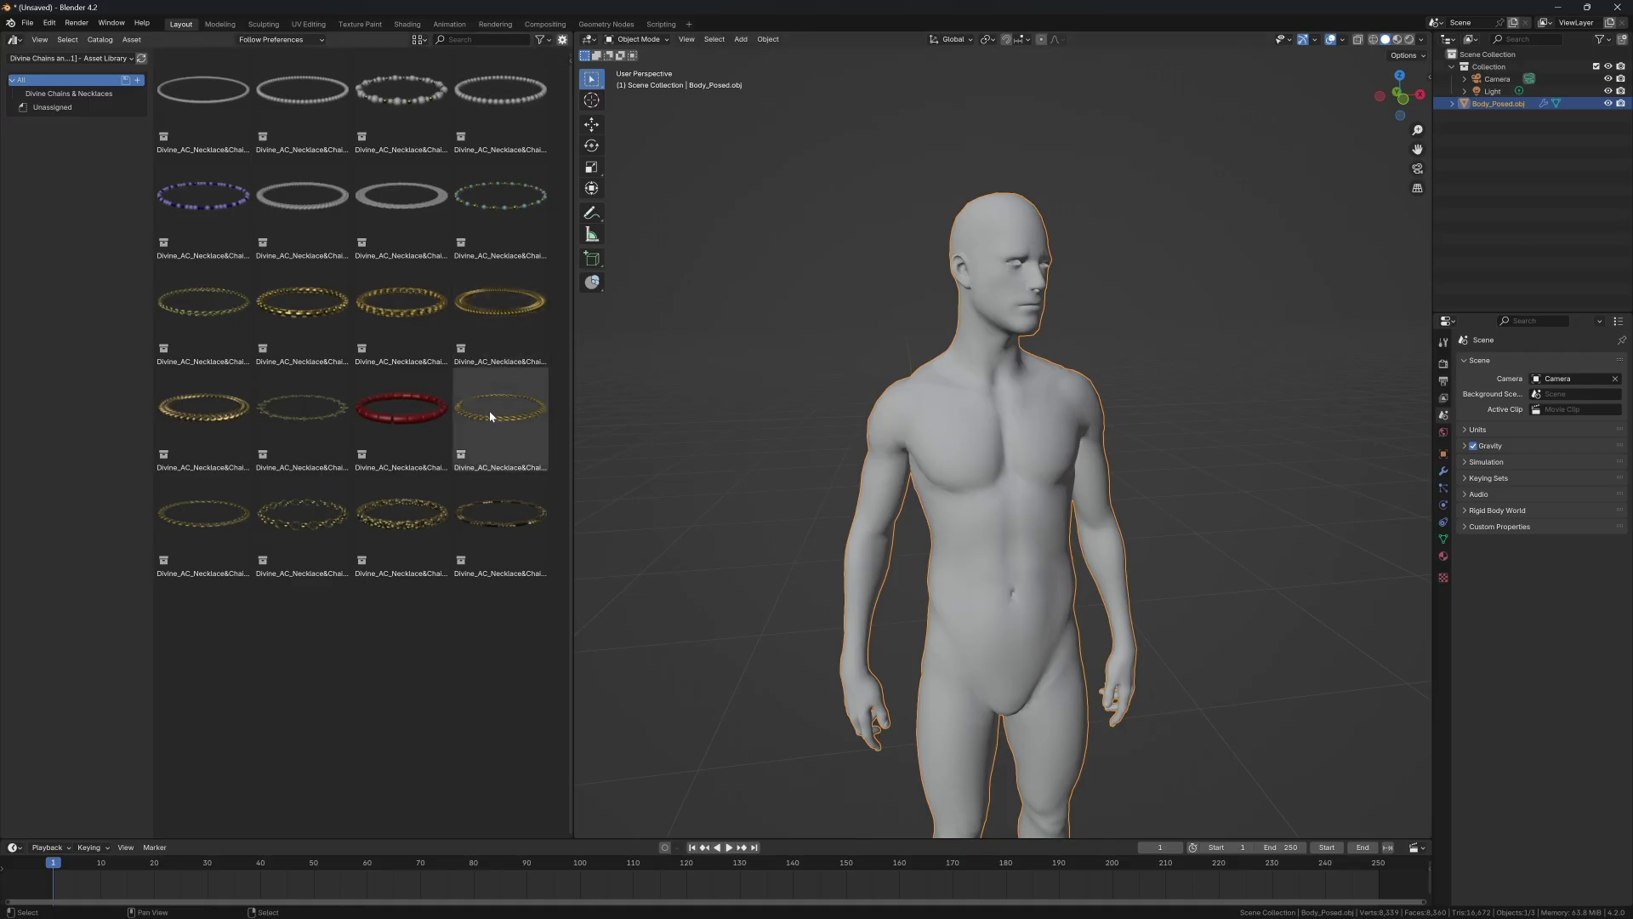
Step: Drop the gold chain at the neck, lower it in side view, and make it a Divine Accessory
drag(781, 378, 791, 366)
key(KP_3)
scroll(978, 340, up, 5)
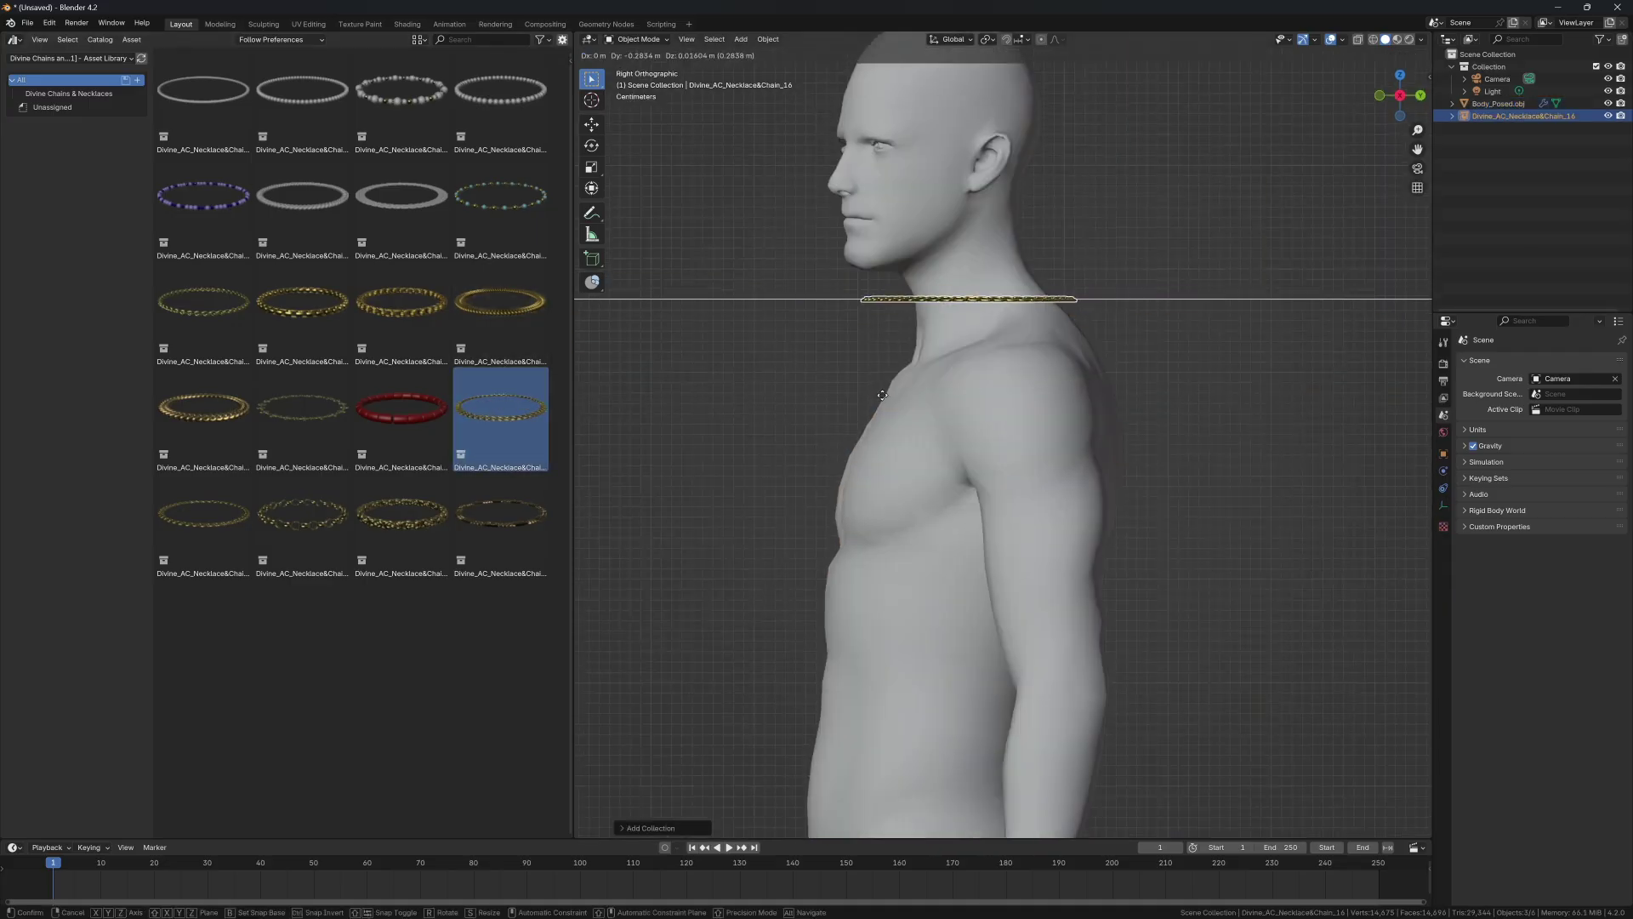
middle_drag(978, 357, 1038, 393)
key(n)
click(1316, 306)
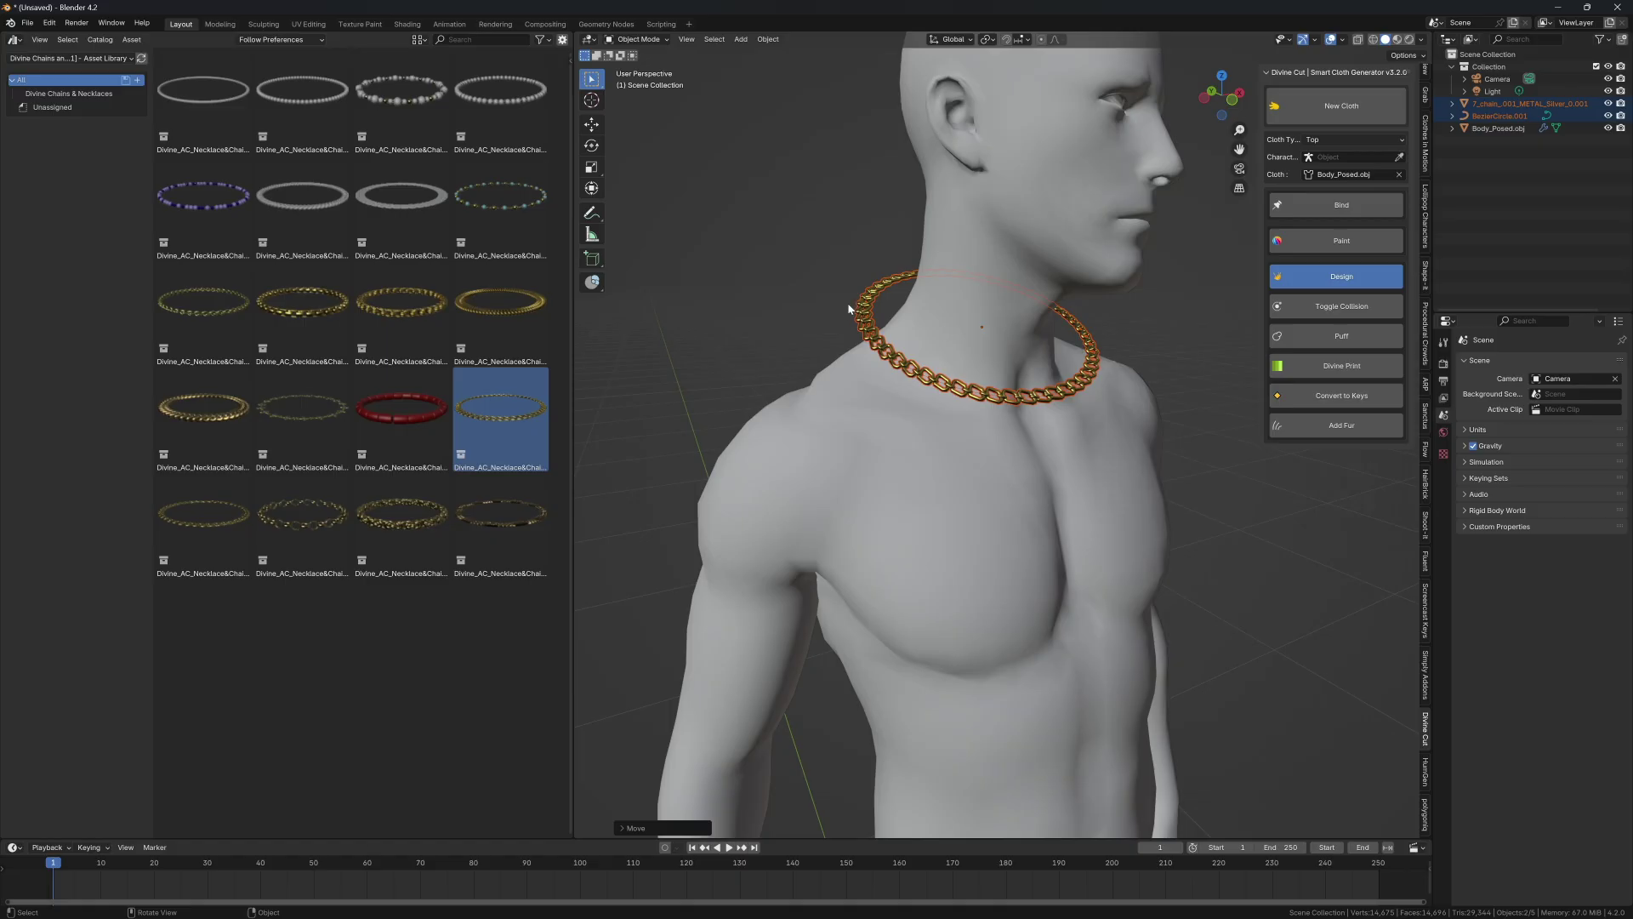
click(869, 309)
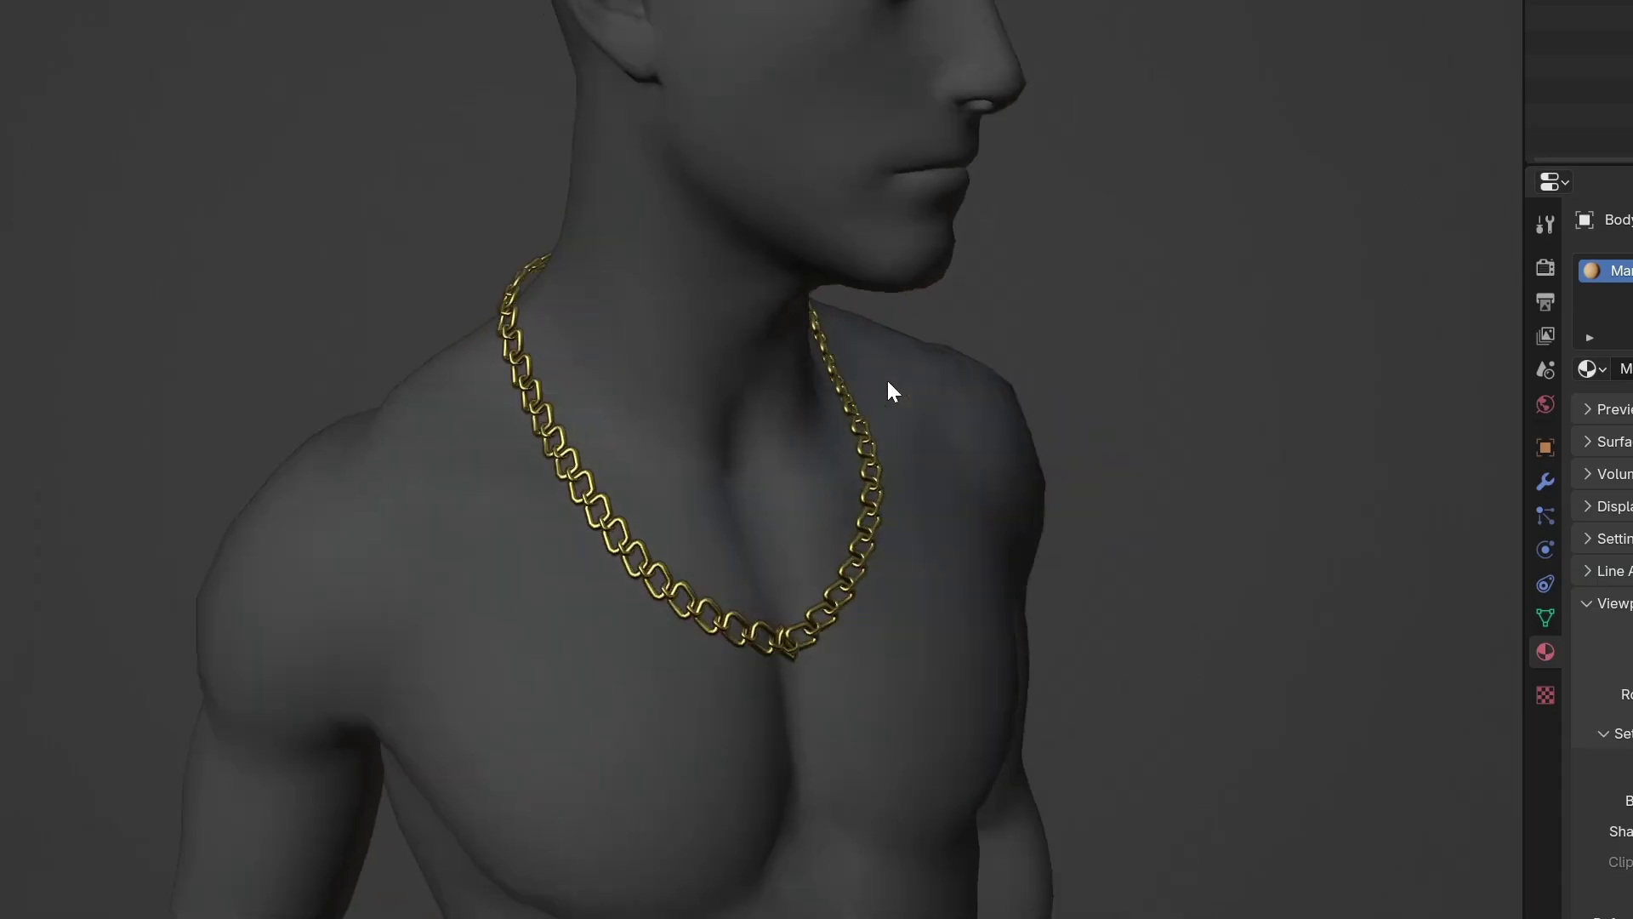
Step: Shade the cube, sphere and cylinder row smooth and add an Array modifier
right_click(993, 589)
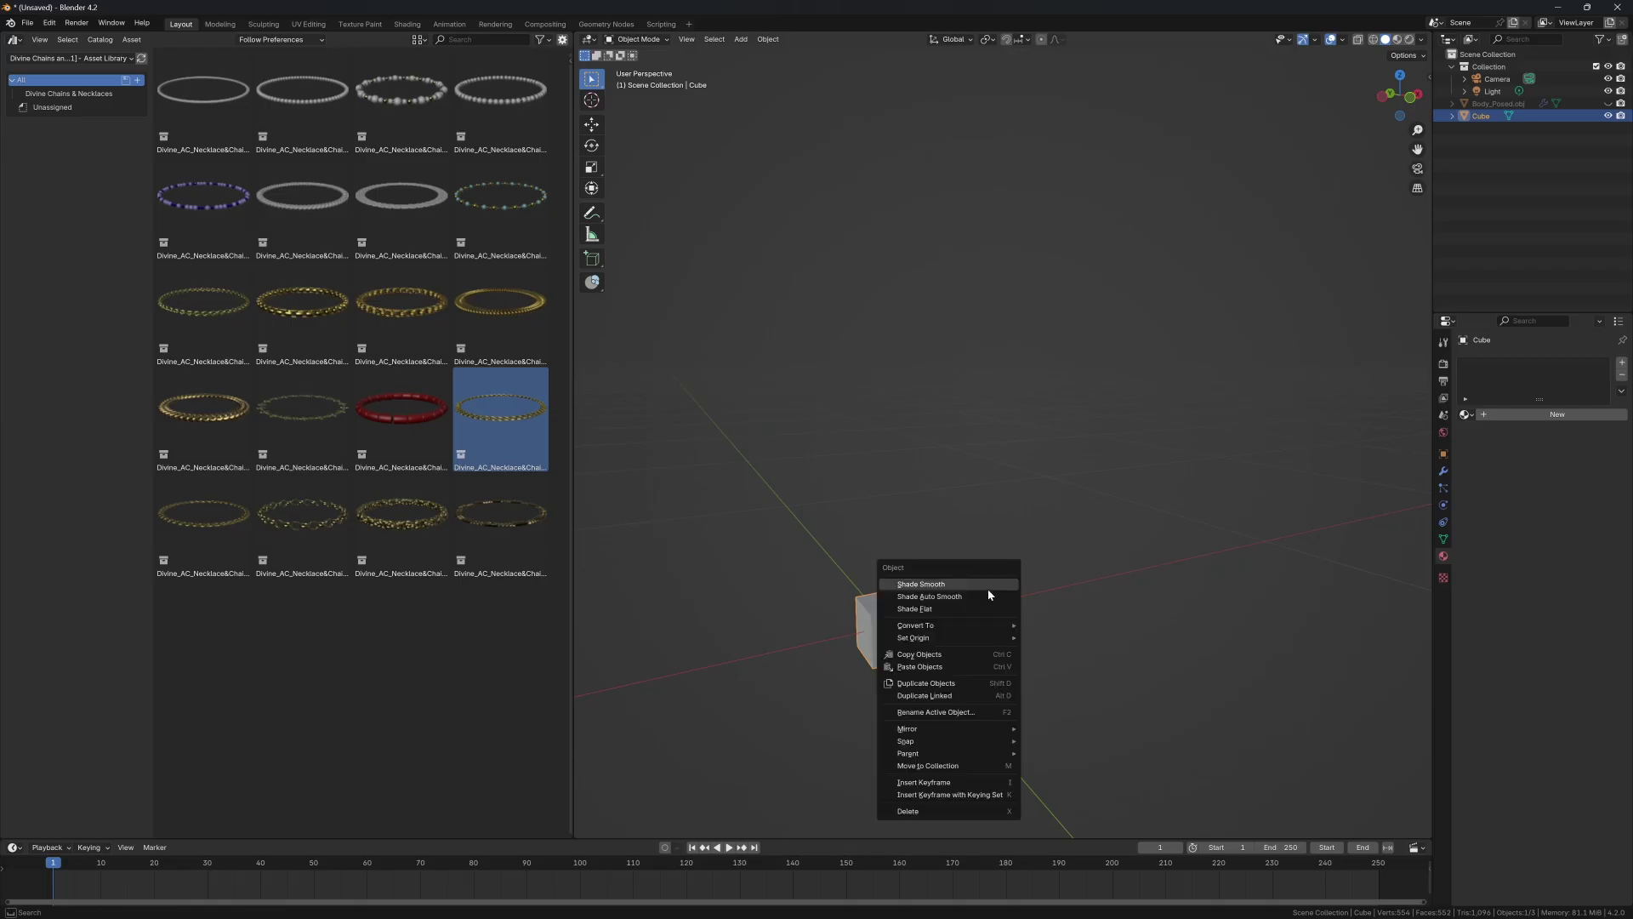
click(989, 584)
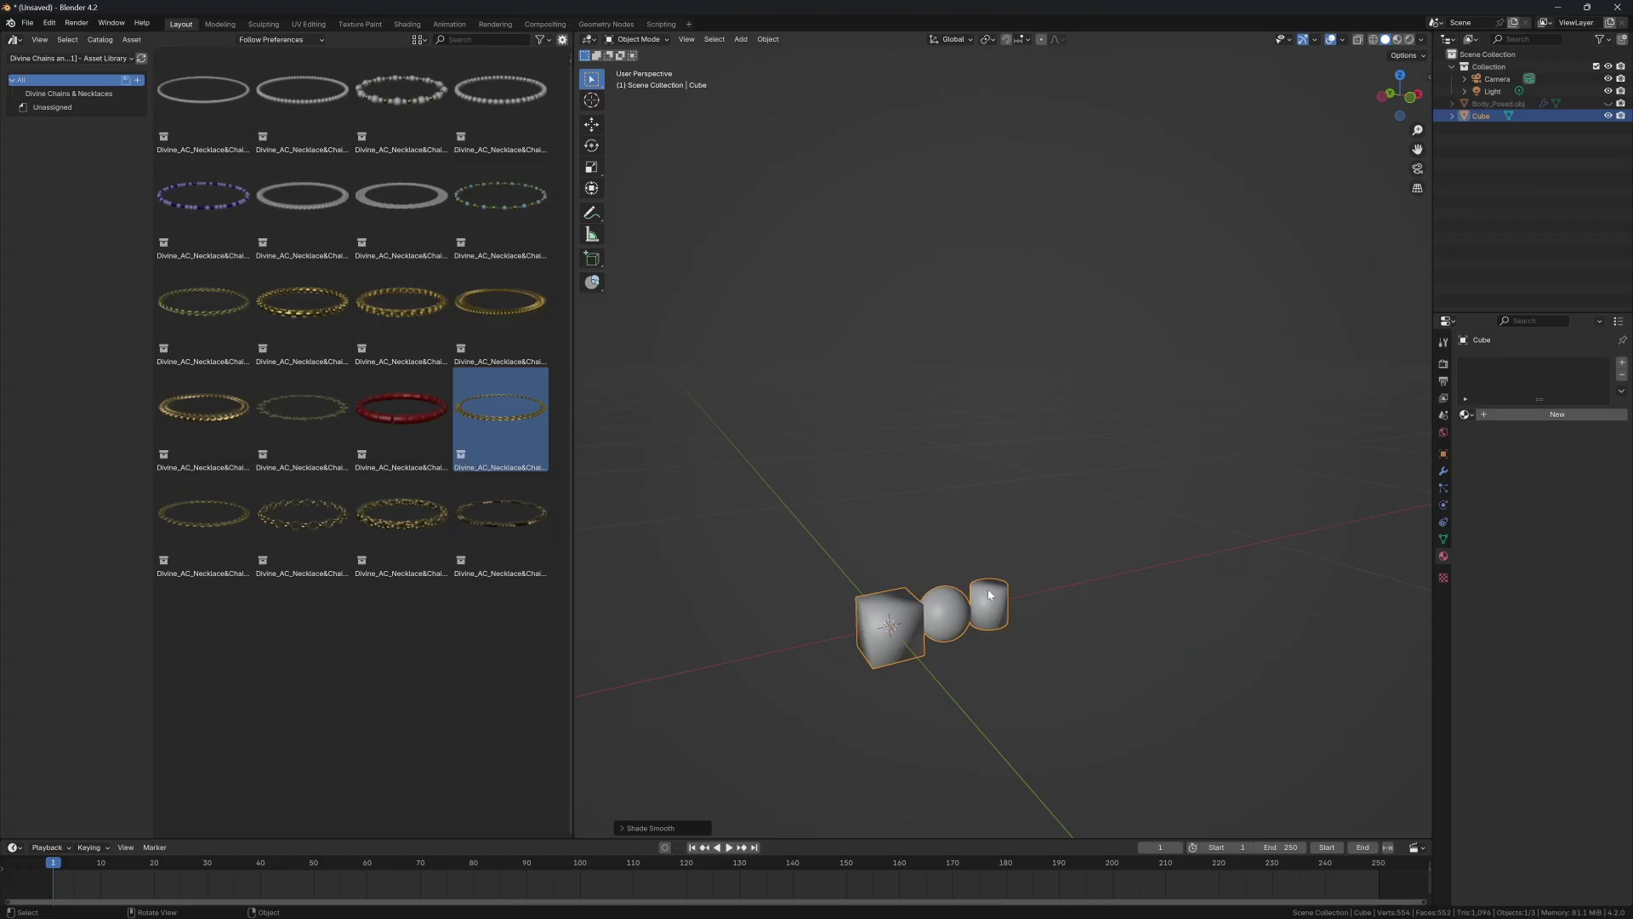
text(a)
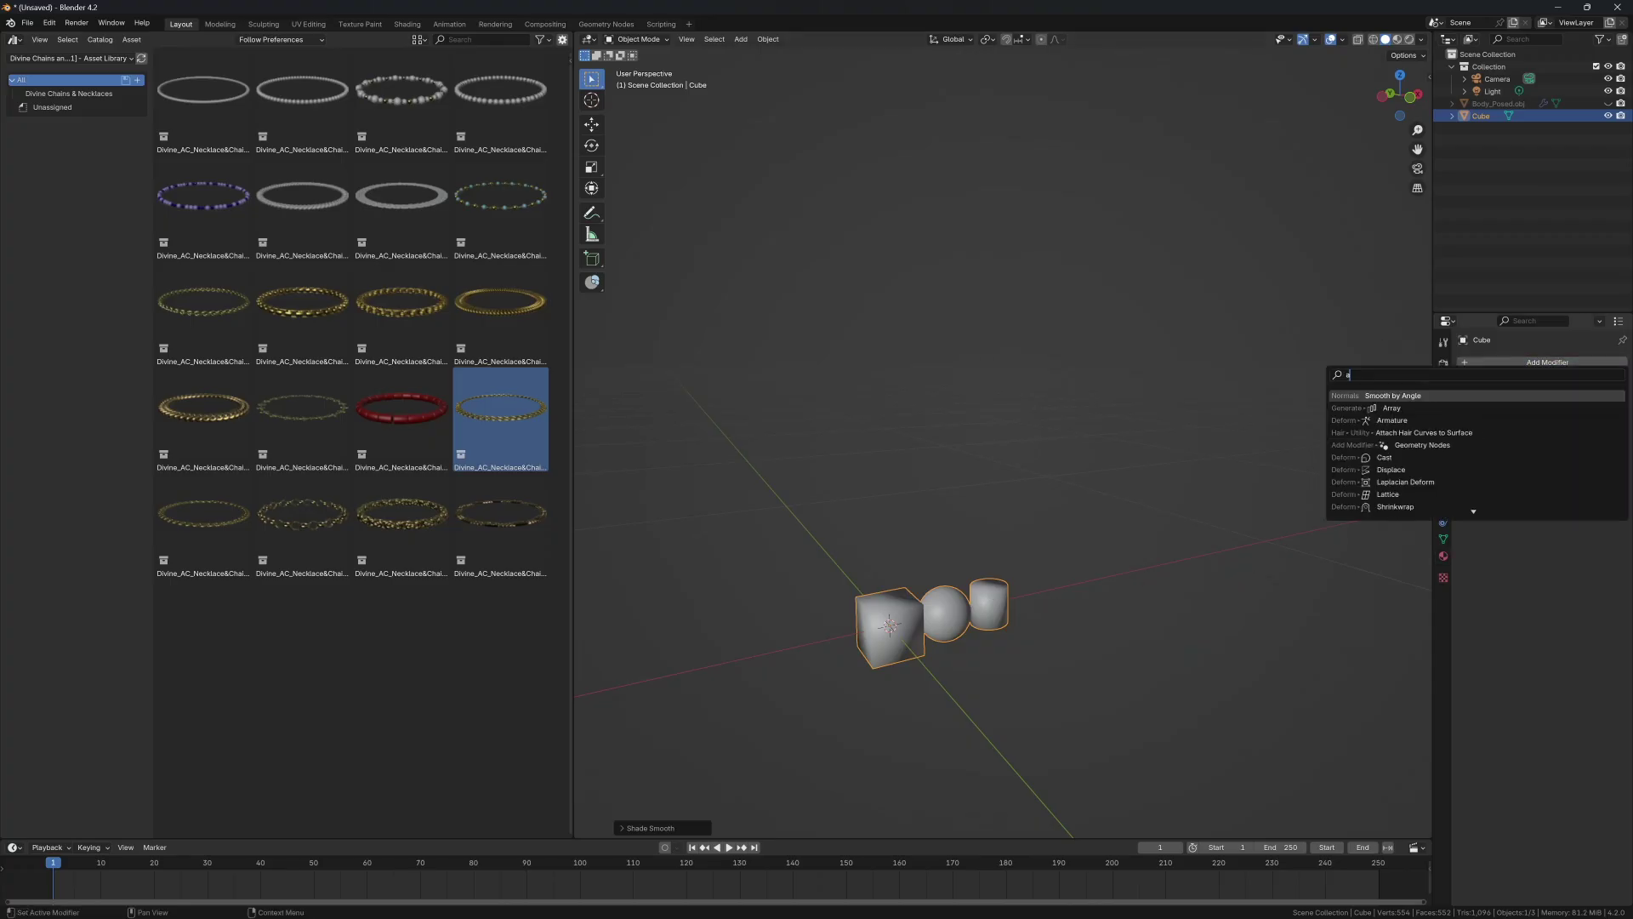
text(rr)
key(Return)
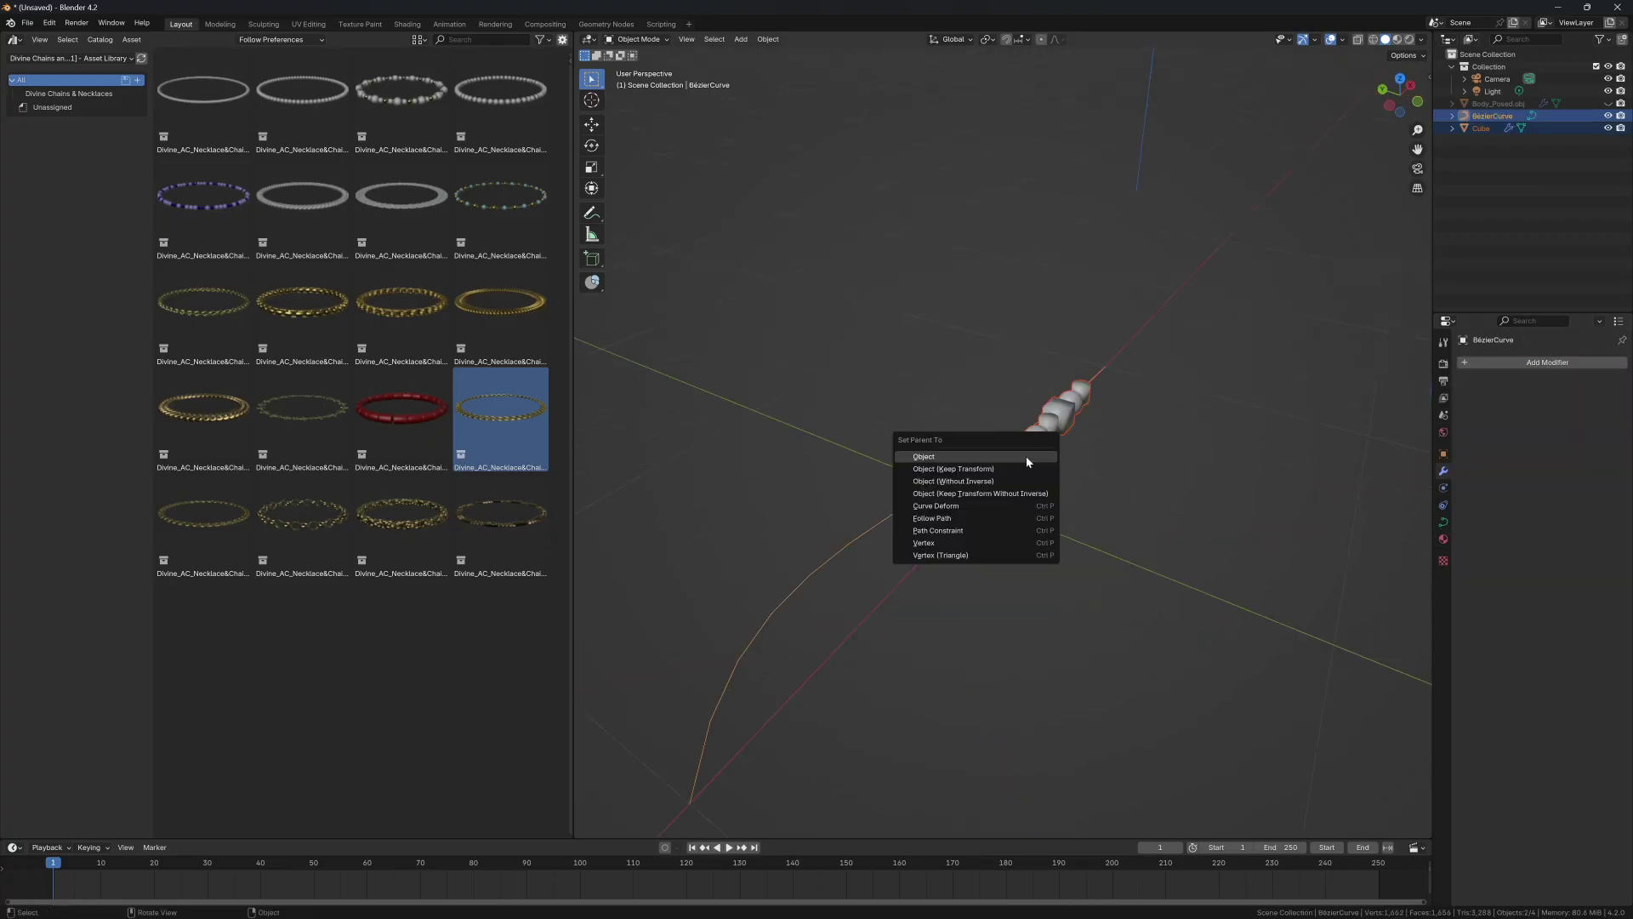
Step: Bend the arrayed shapes along the curve and start accessory physics for the bead necklace
click(971, 507)
click(809, 551)
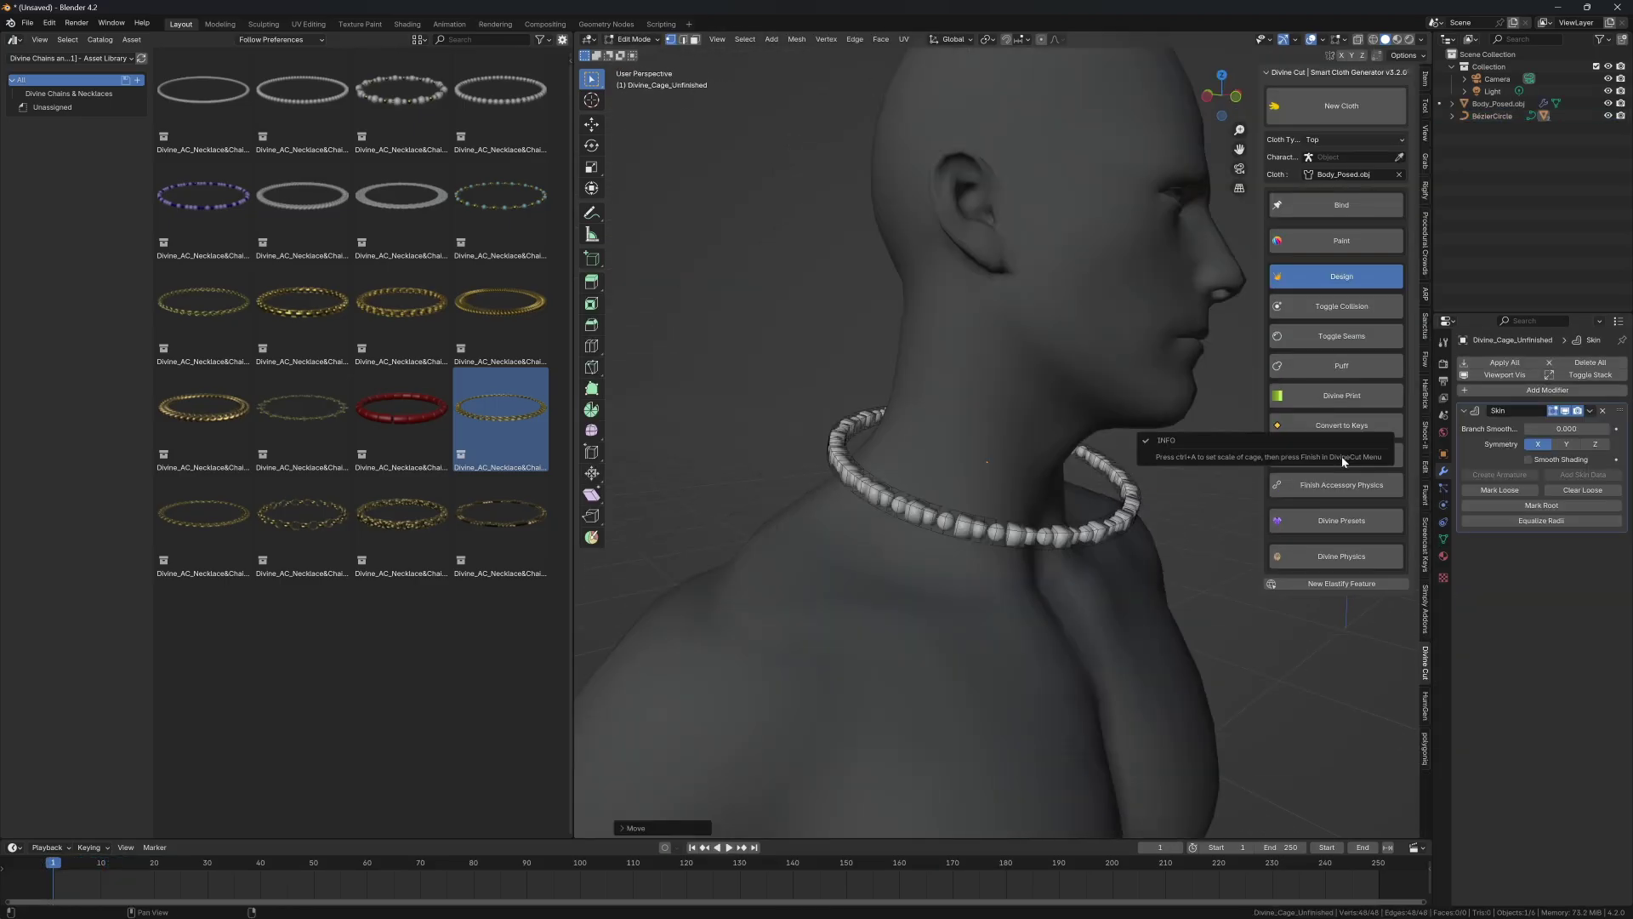
click(1341, 457)
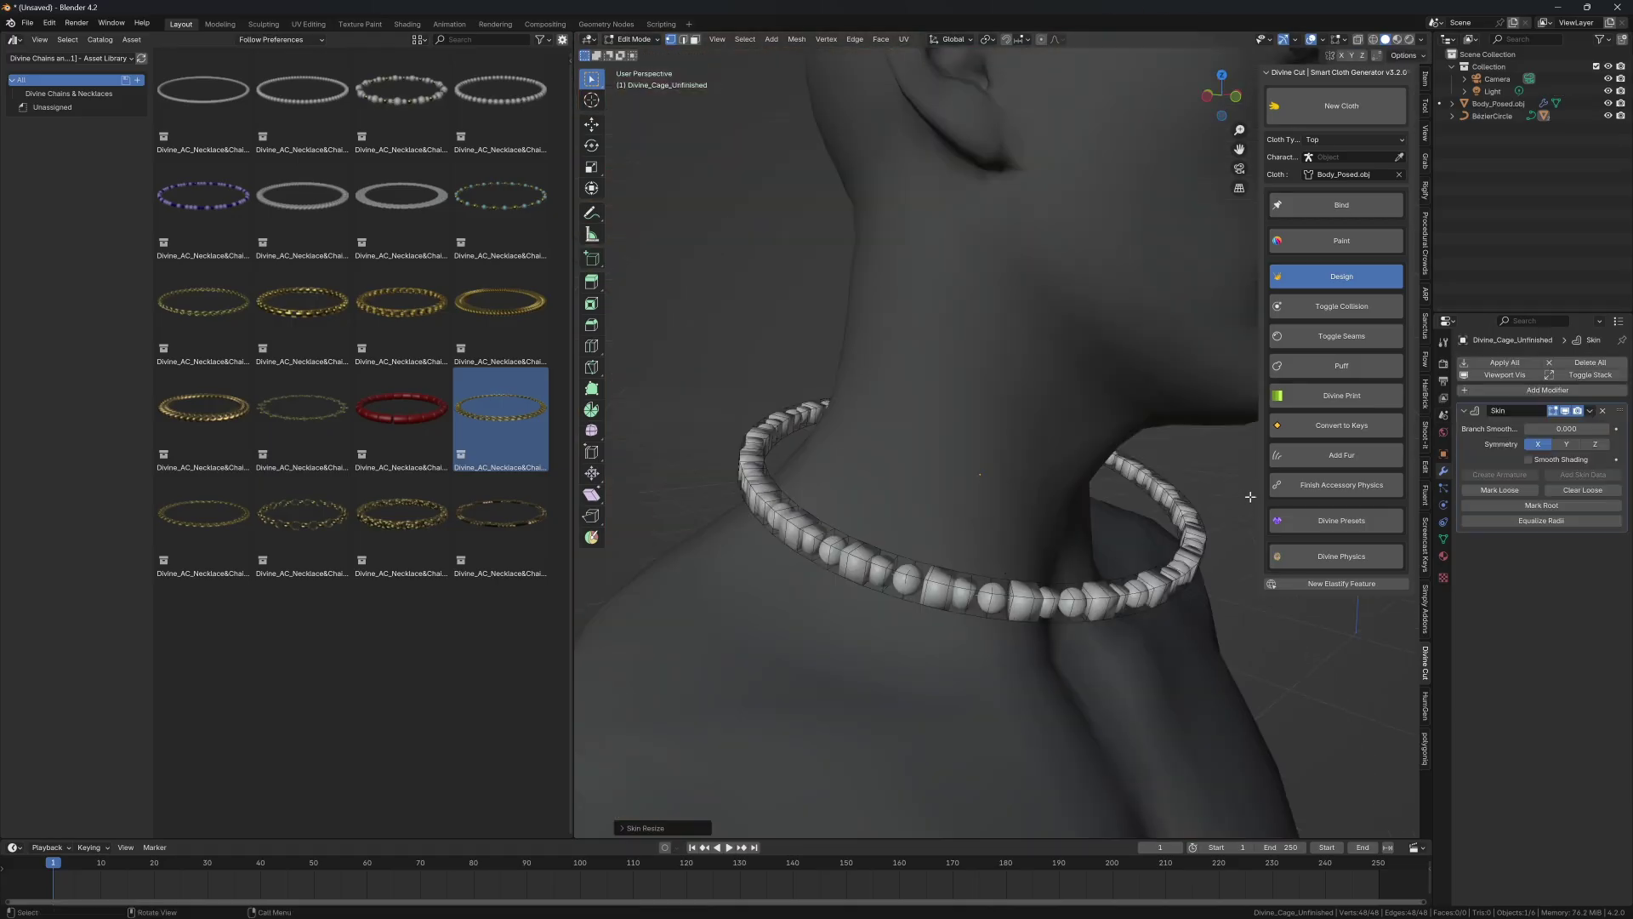
Step: Finish the necklace's accessory physics and play the simulation viewed from the front
click(1250, 484)
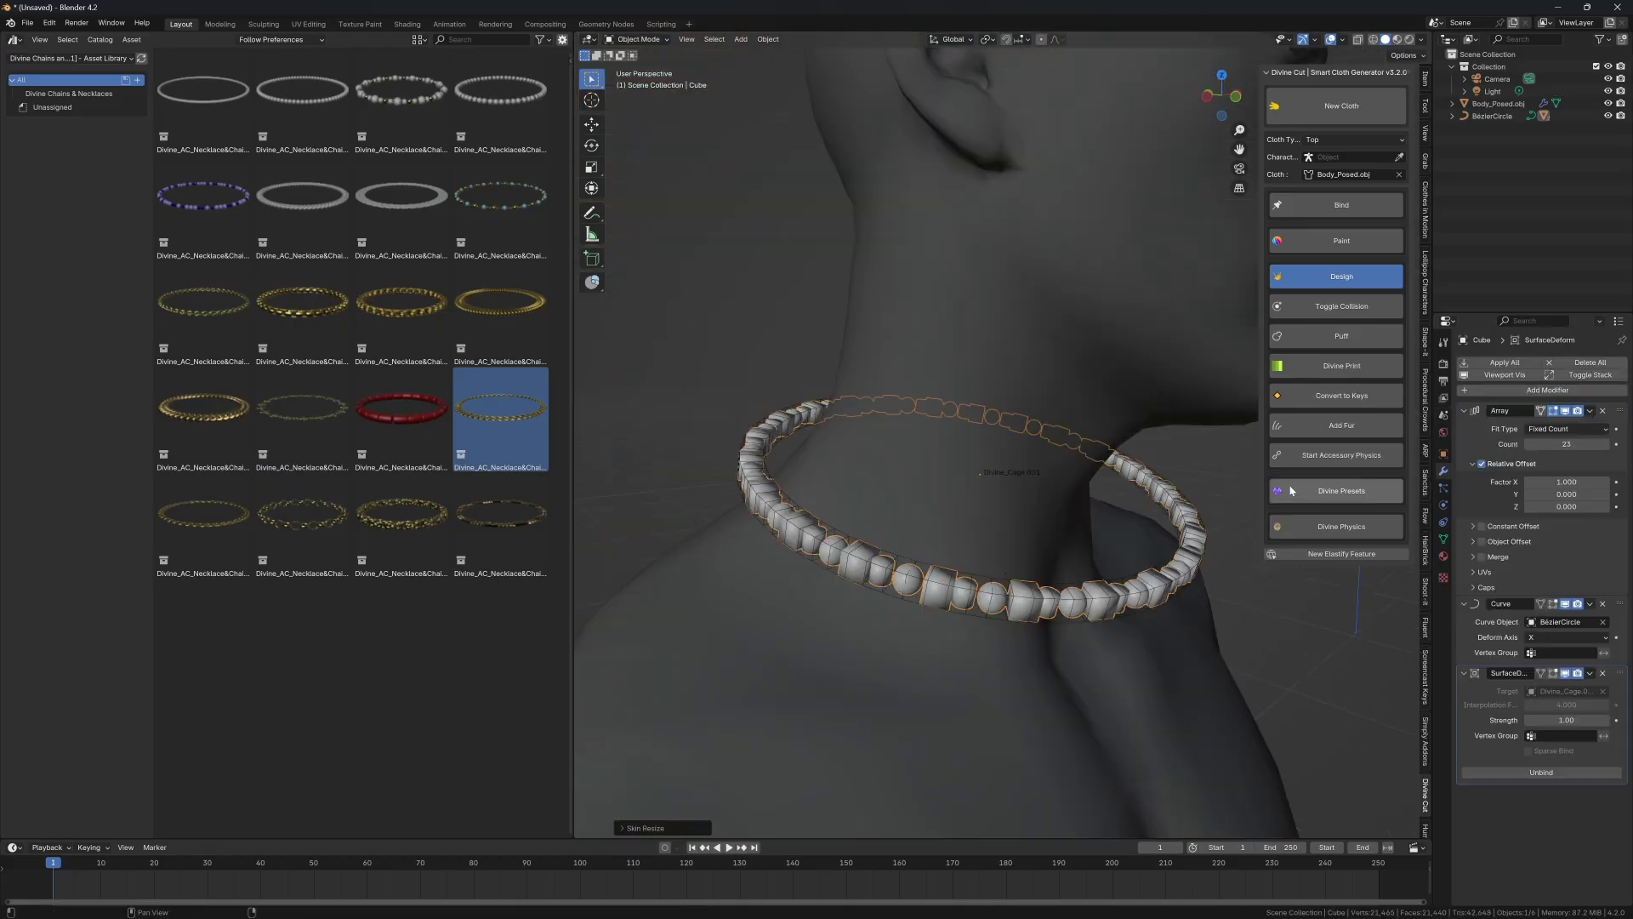
middle_drag(1067, 518, 1116, 505)
key(space)
key(space)
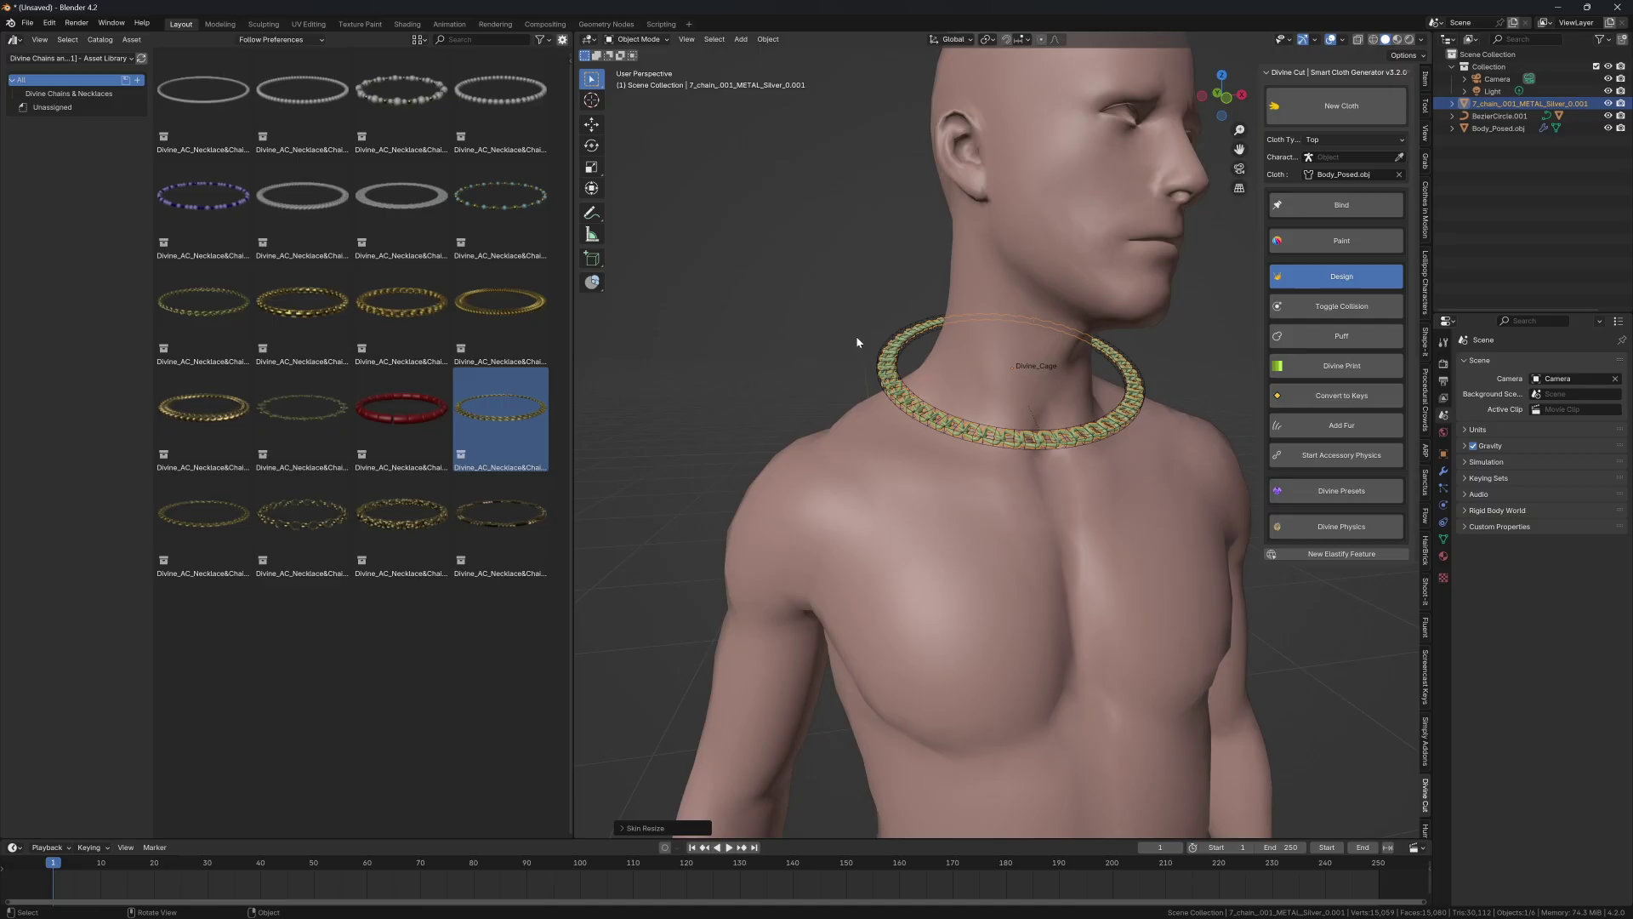
Step: Replay the chain simulation from the shoulder side and select the Divine_Cage object
middle_drag(892, 356, 799, 297)
key(space)
scroll(1063, 367, up, 4)
click(801, 294)
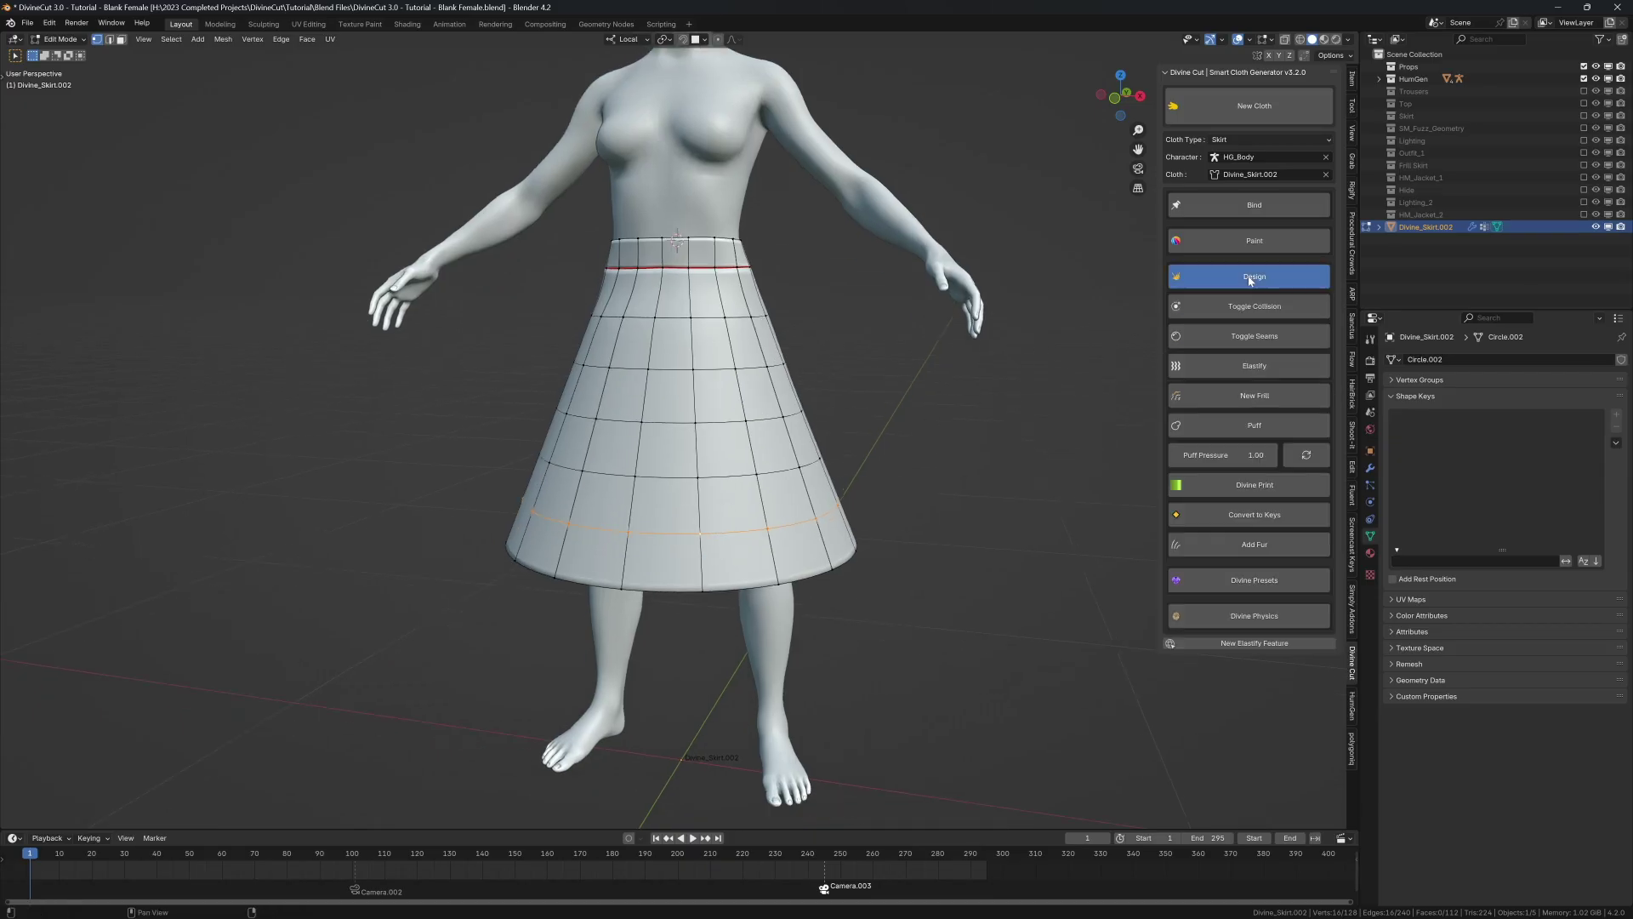
Step: Create and finish the skirt frill, then zoom and orbit closer to inspect the ruffles
click(1241, 397)
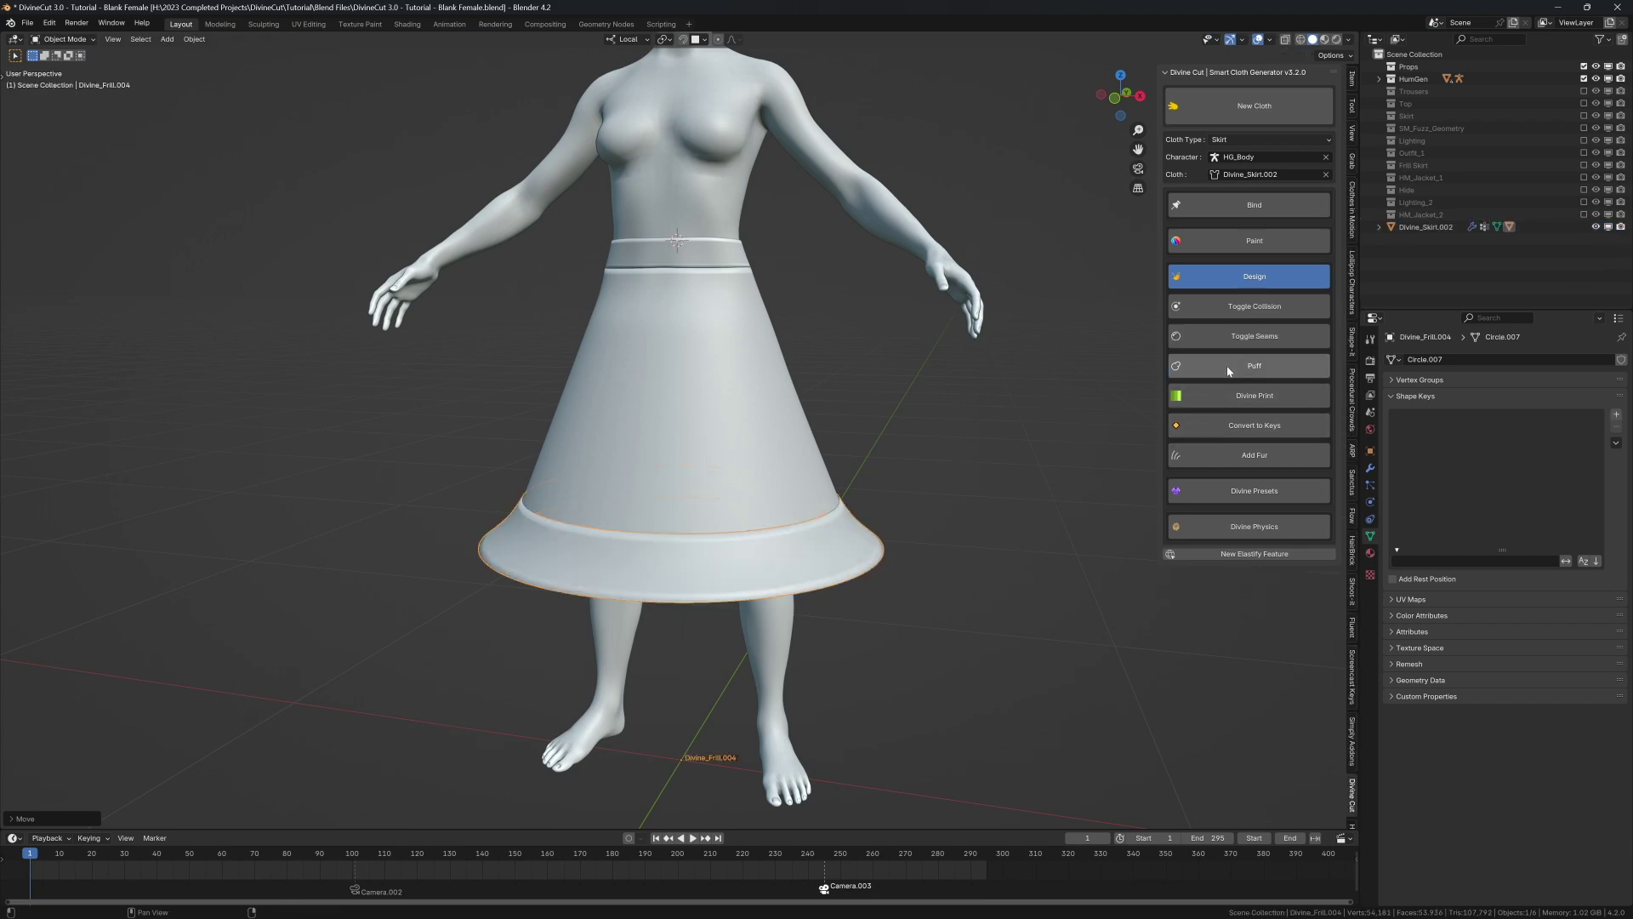
click(1228, 367)
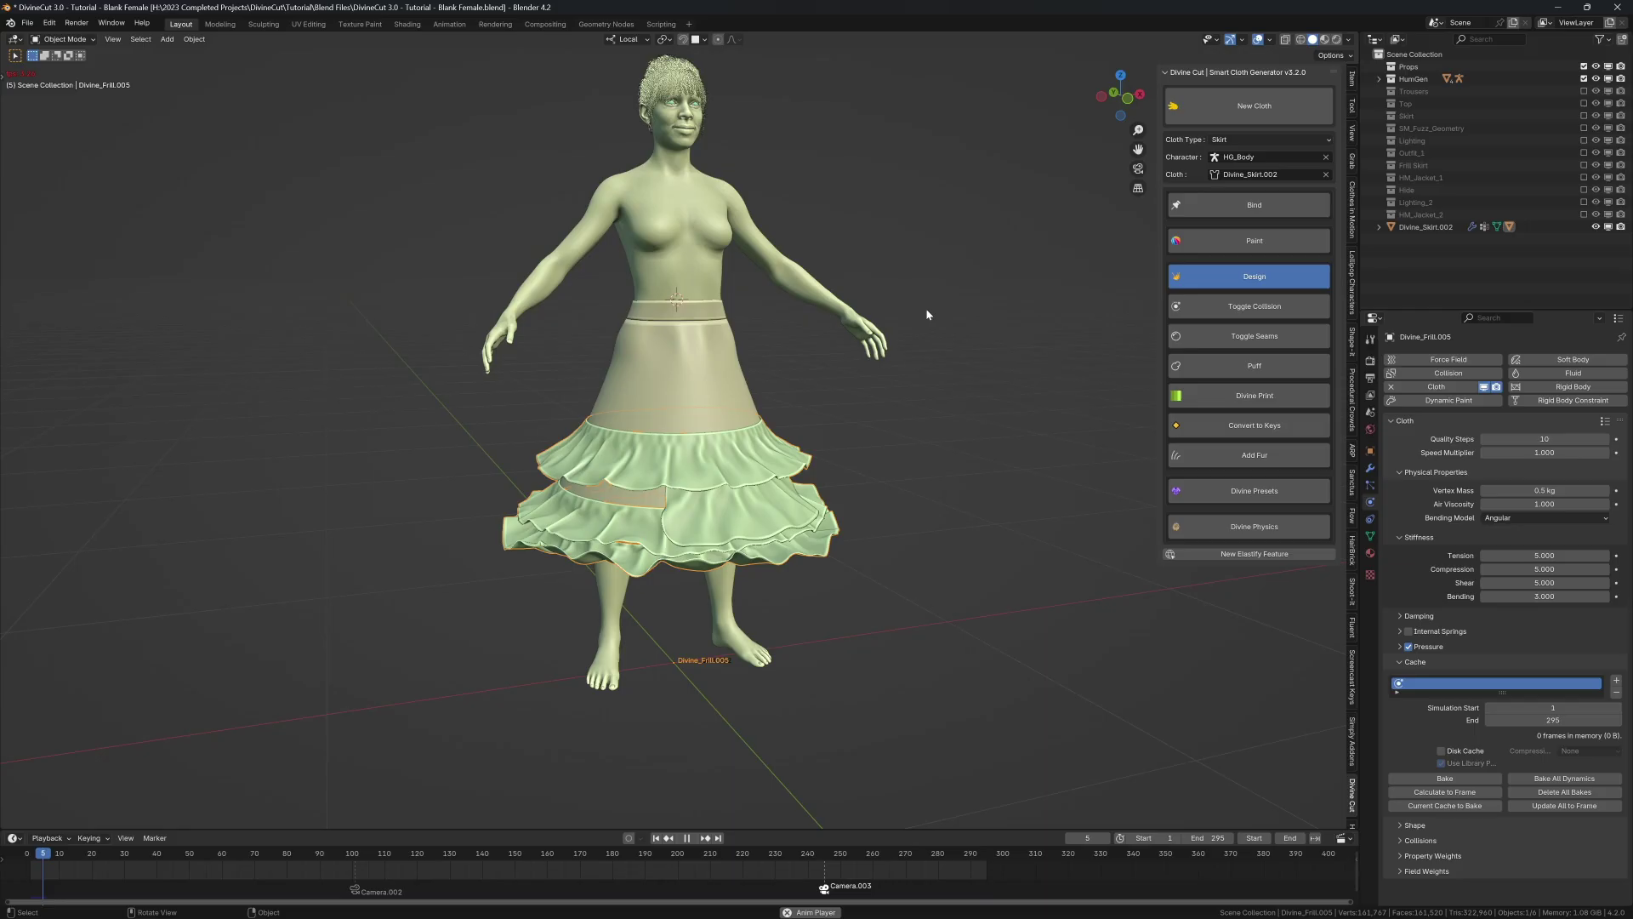
scroll(956, 372, up, 3)
middle_drag(956, 372, 858, 421)
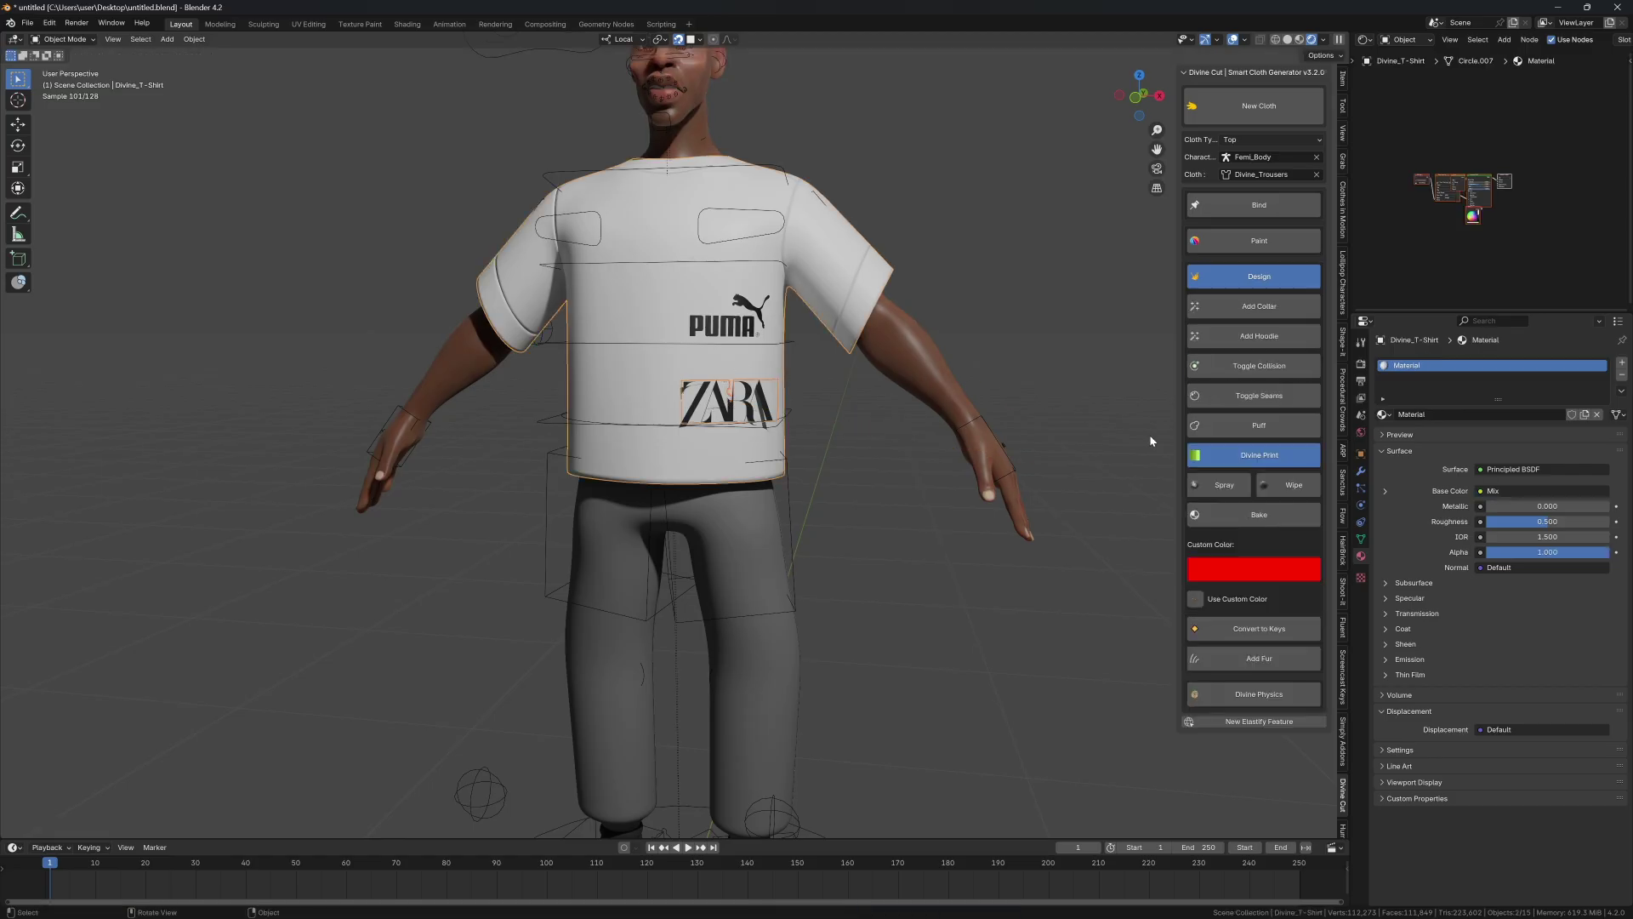
Step: Drag the ZARA logo print down onto the trousers front and select Divine_Trousers
click(1208, 488)
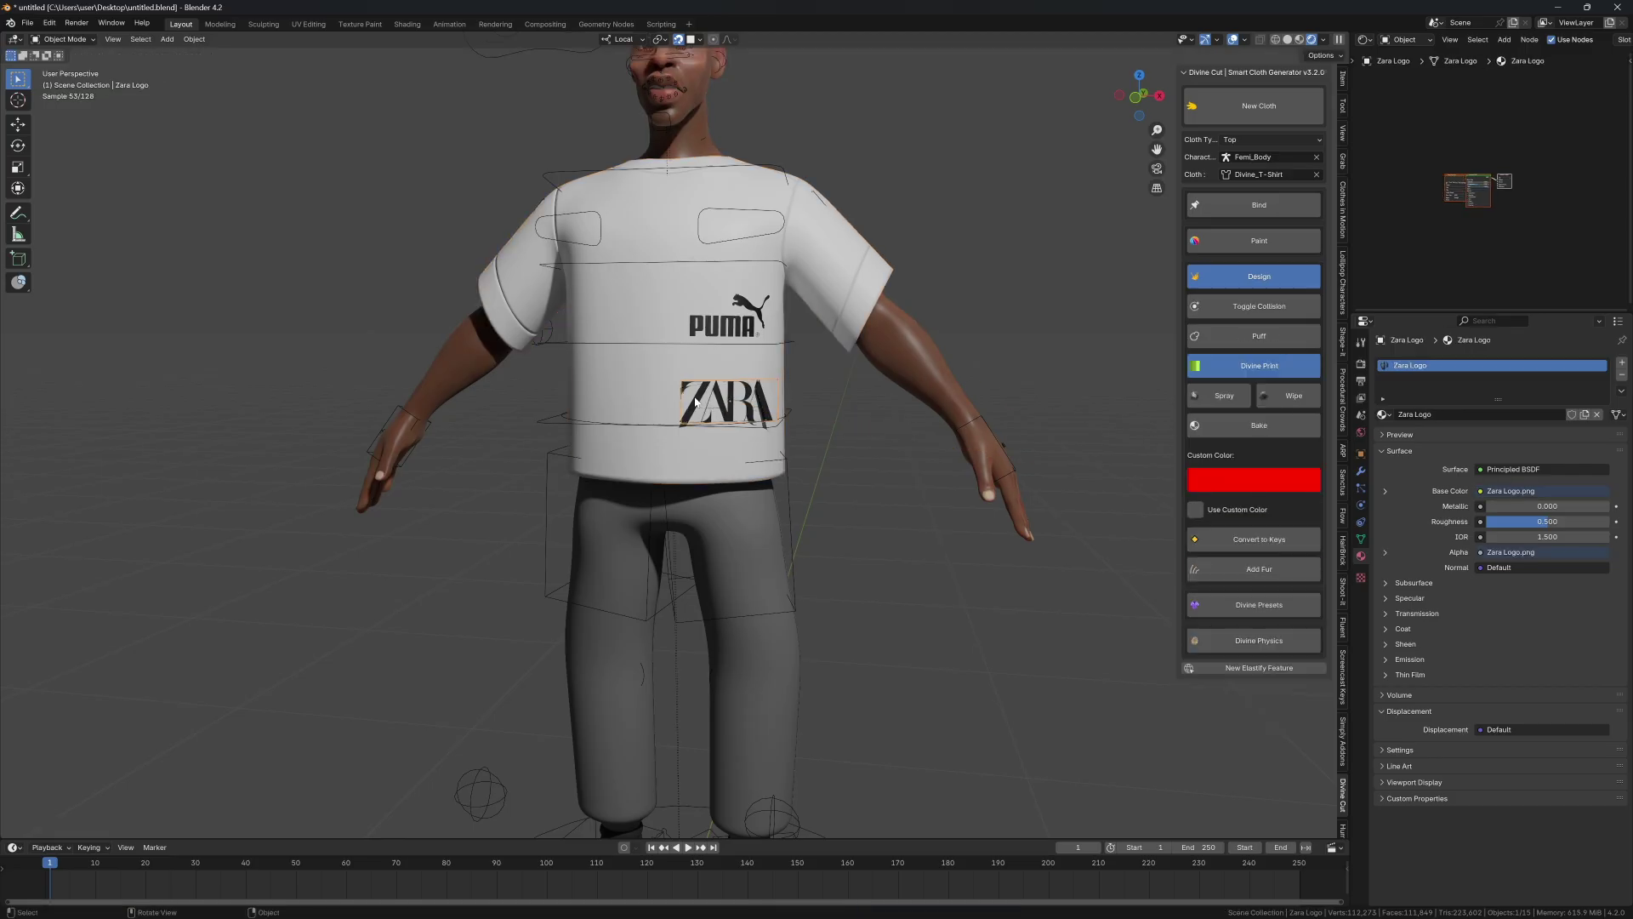
drag(696, 401, 759, 538)
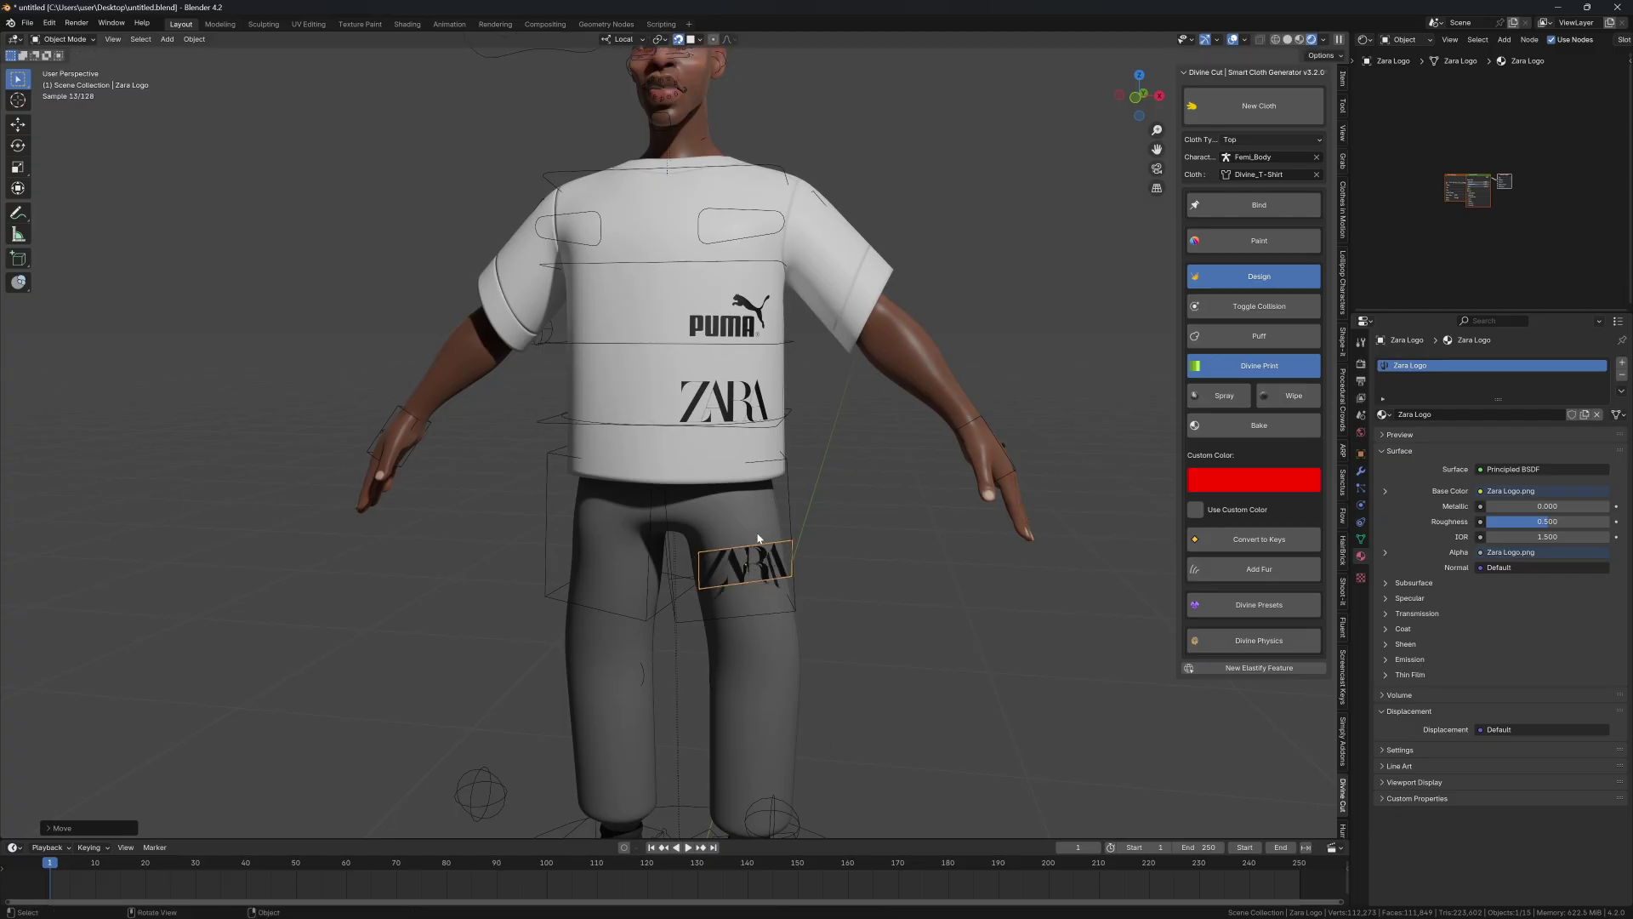
shift+click(750, 524)
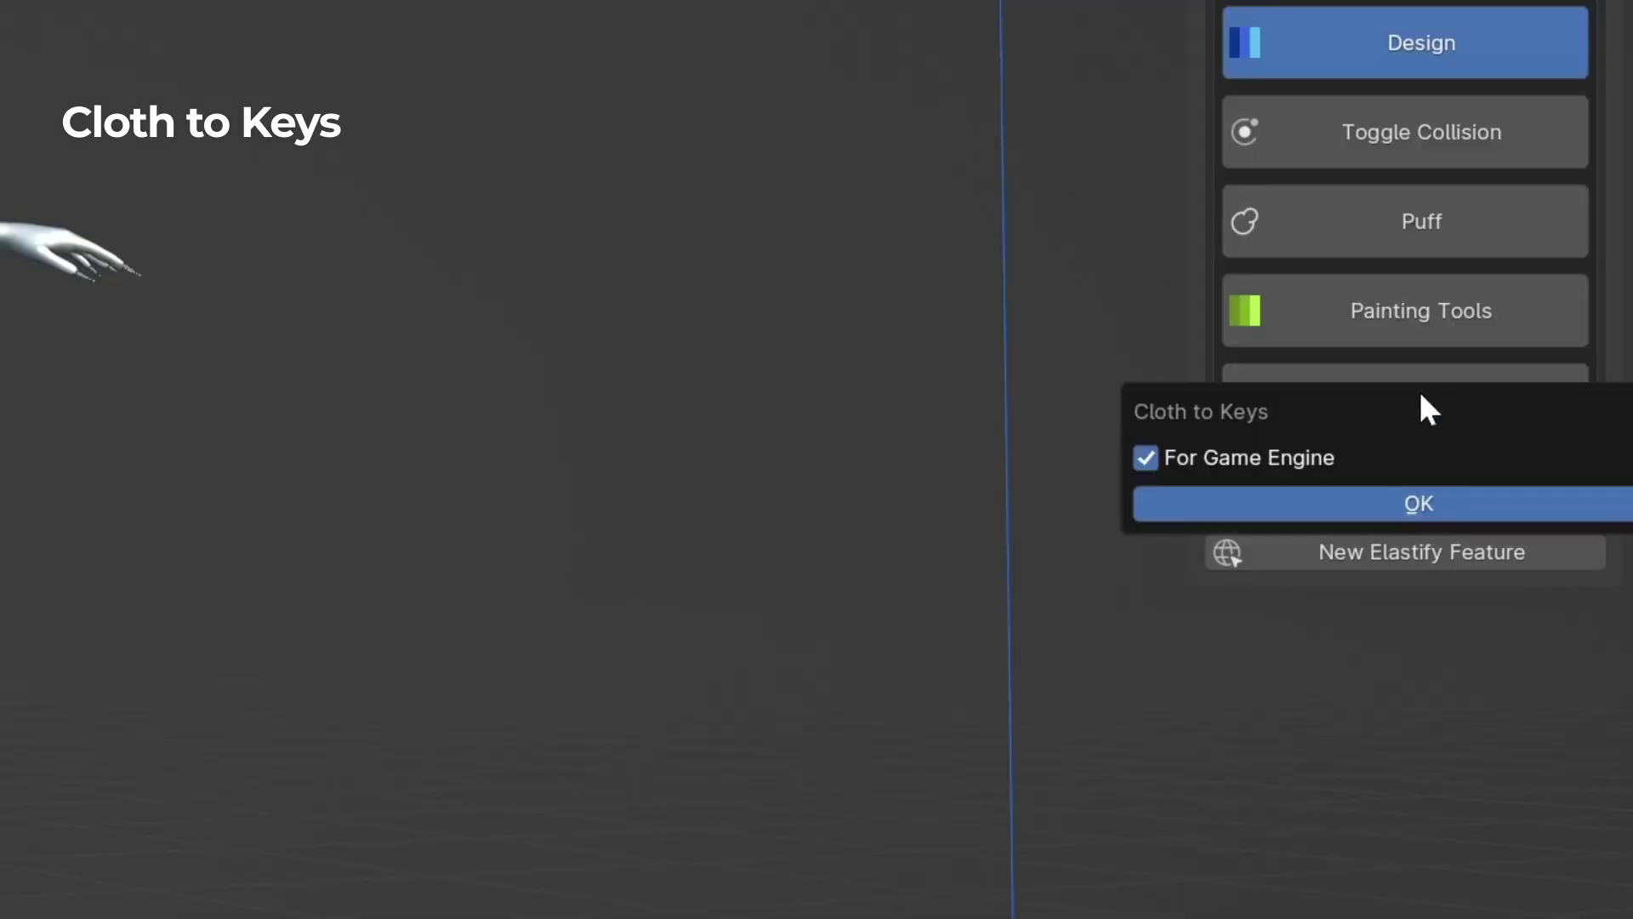
Step: Convert the trousers' cloth simulation to shape keys and switch to Sculpt Mode
click(1376, 493)
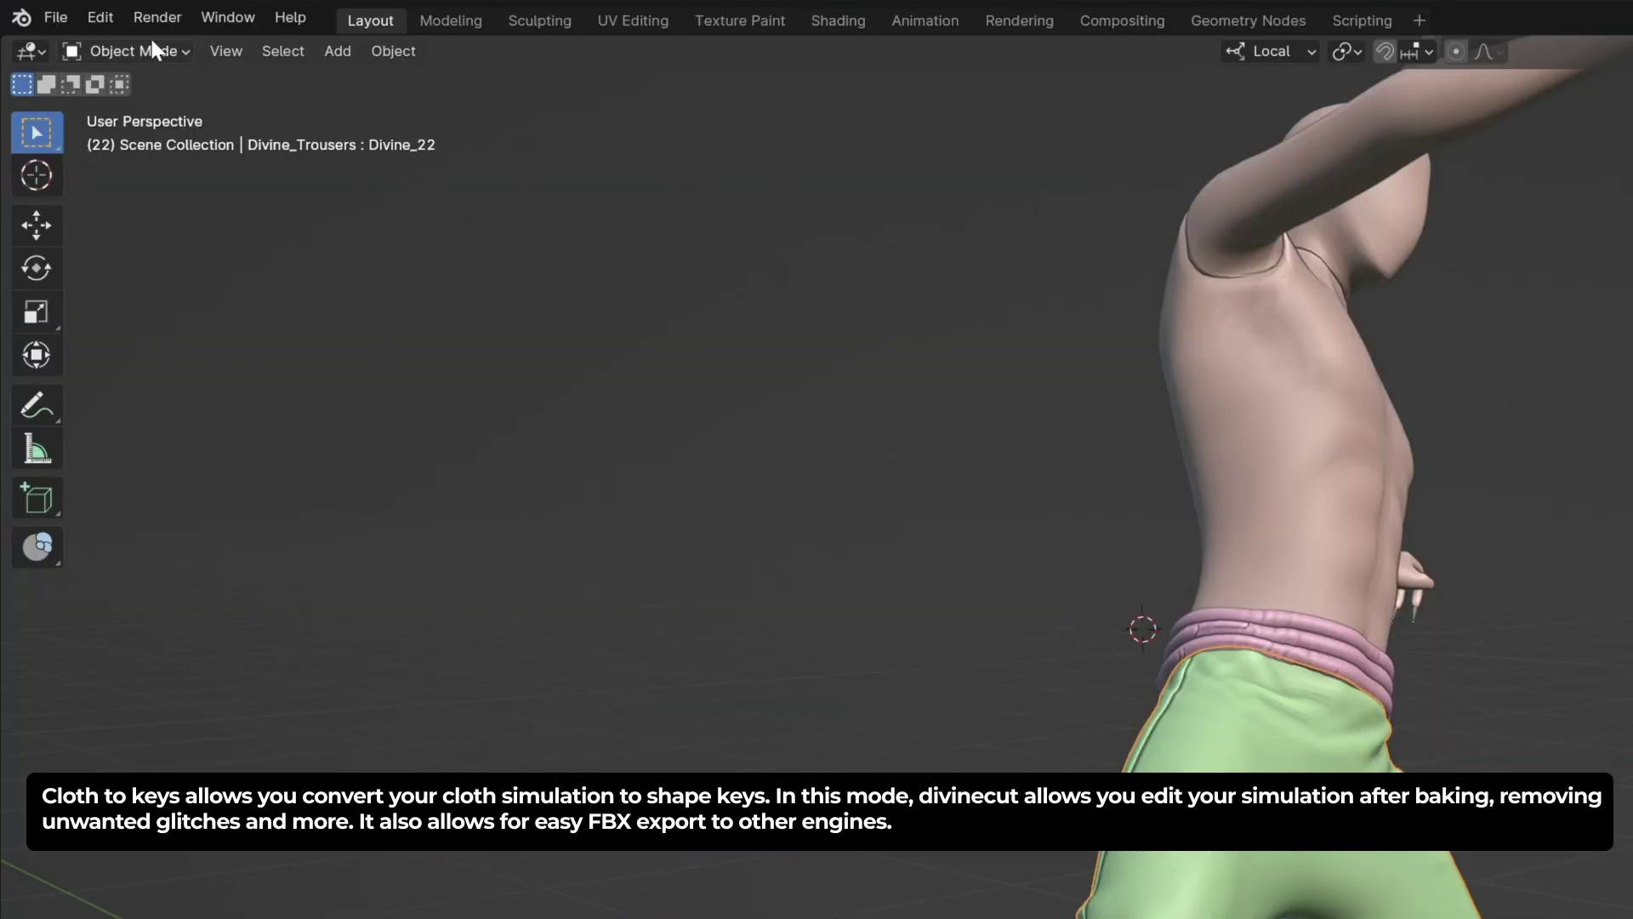
click(151, 47)
click(146, 130)
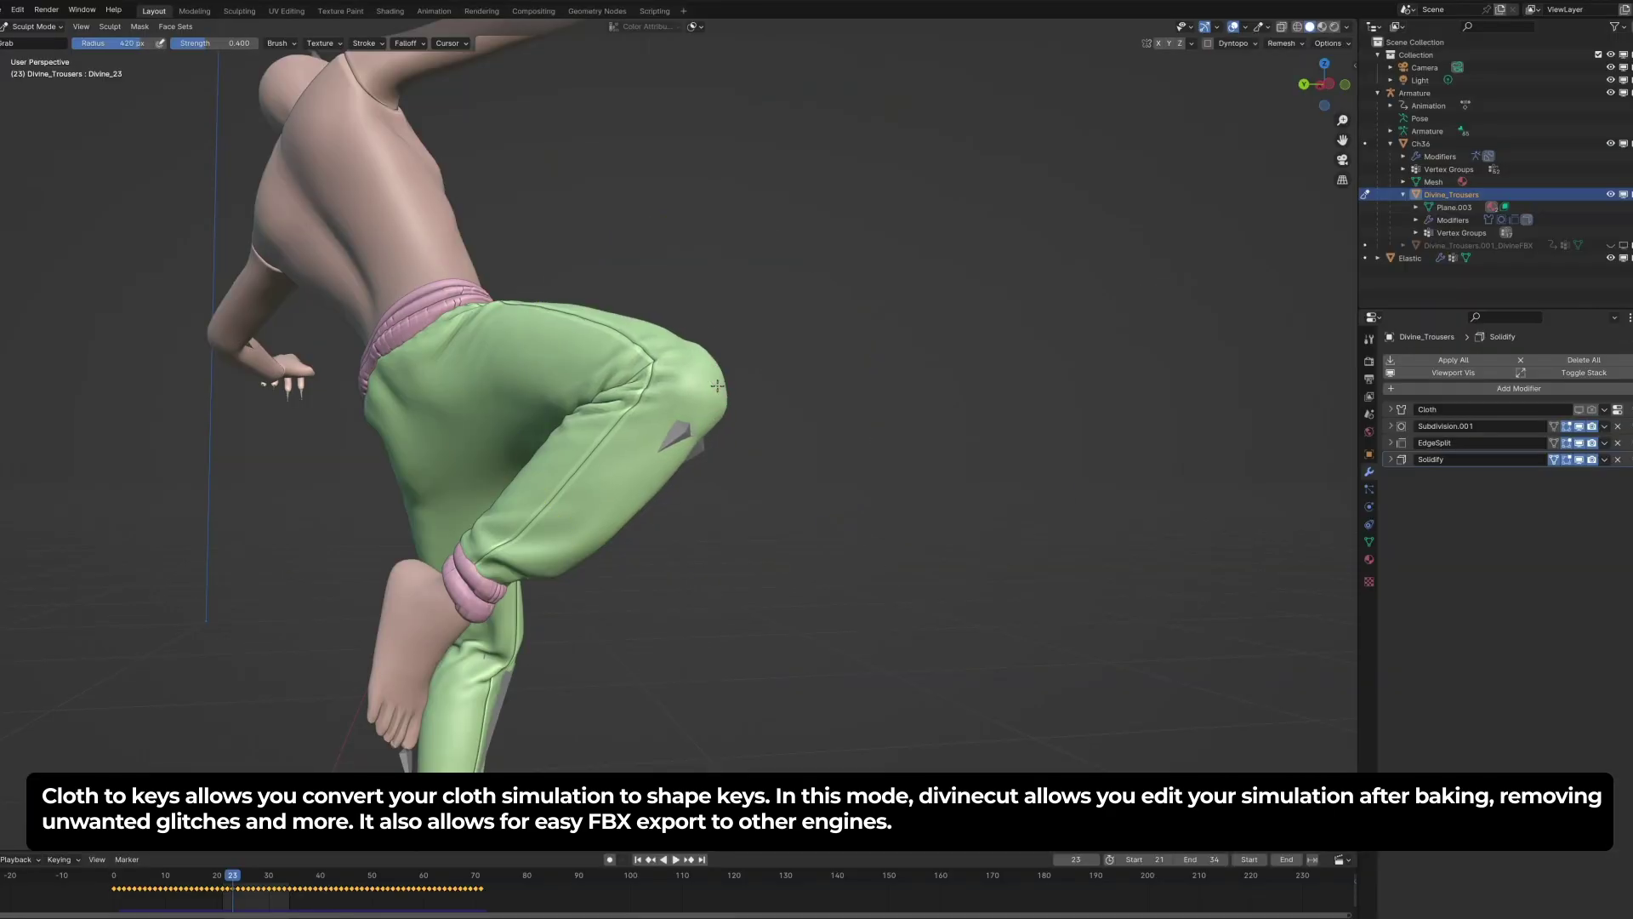
middle_drag(711, 382, 954, 269)
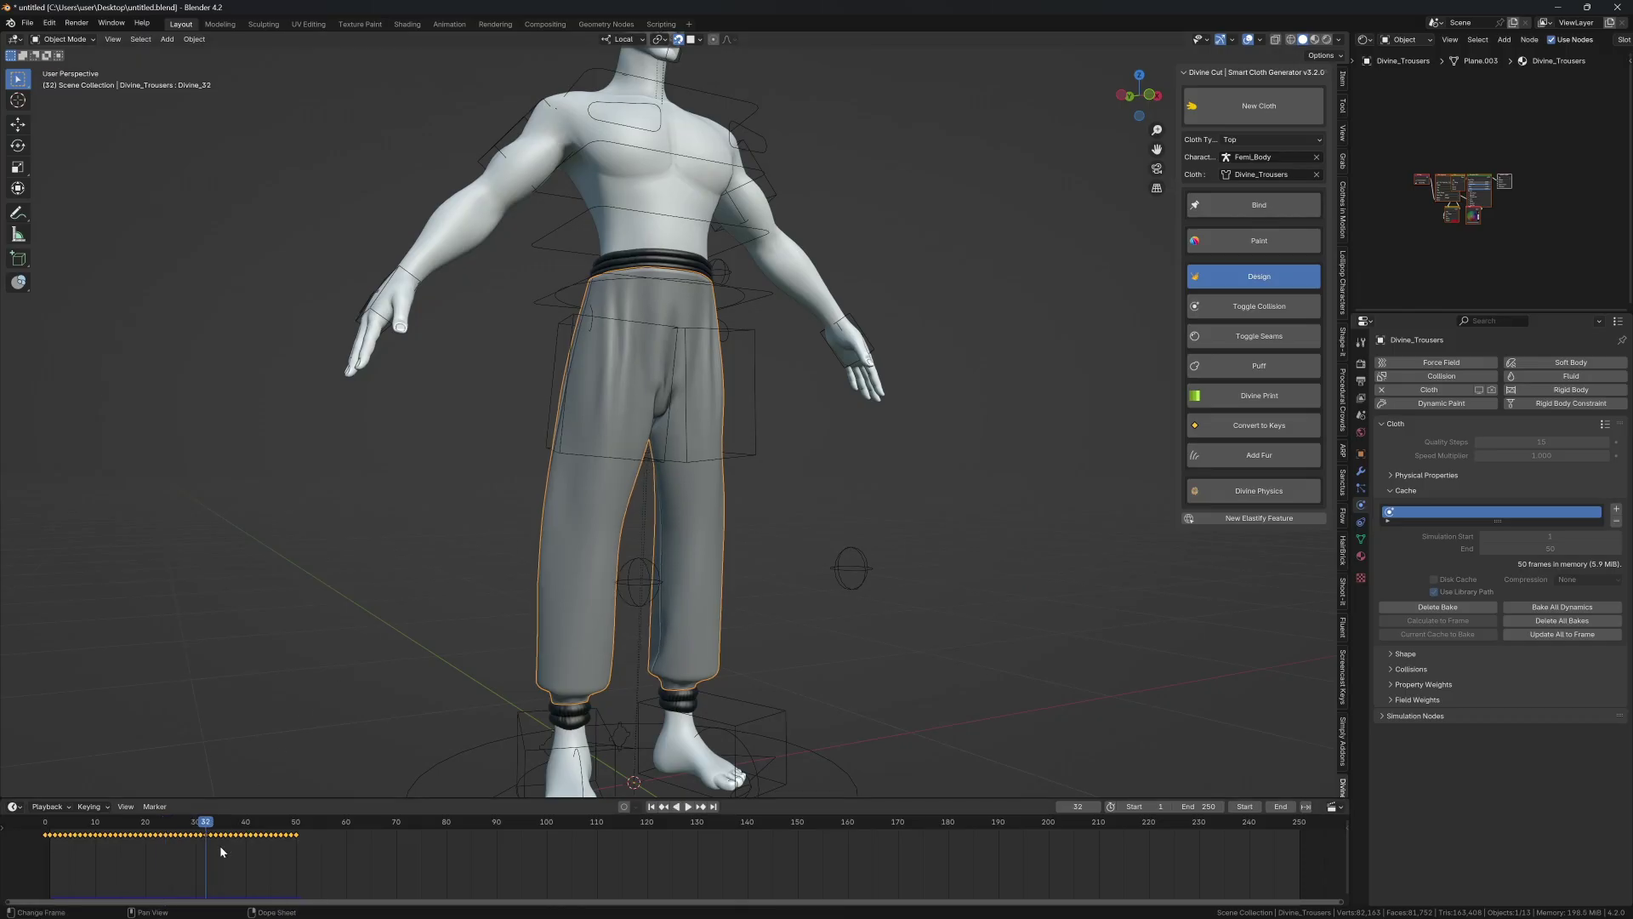
Step: Scale the shape-key keyframes by 2 from frame one, stretching them to about 100 frames
key(shift+Left)
key(s)
key(2)
key(Return)
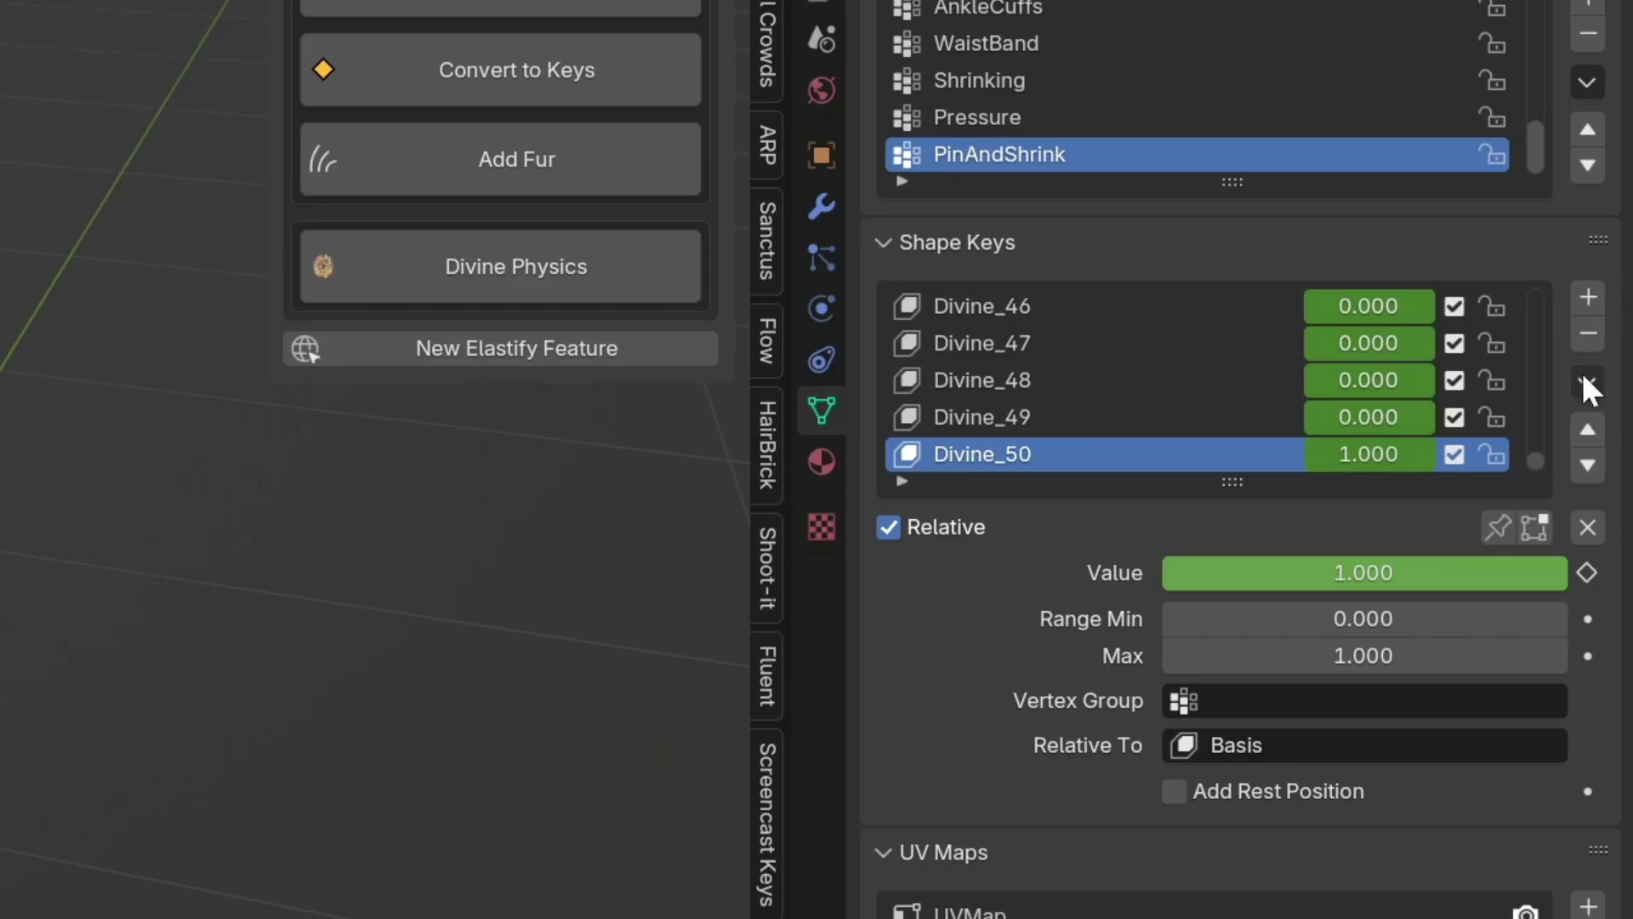
Step: Delete all the trousers' shape keys and display their cloth physics settings
click(1586, 380)
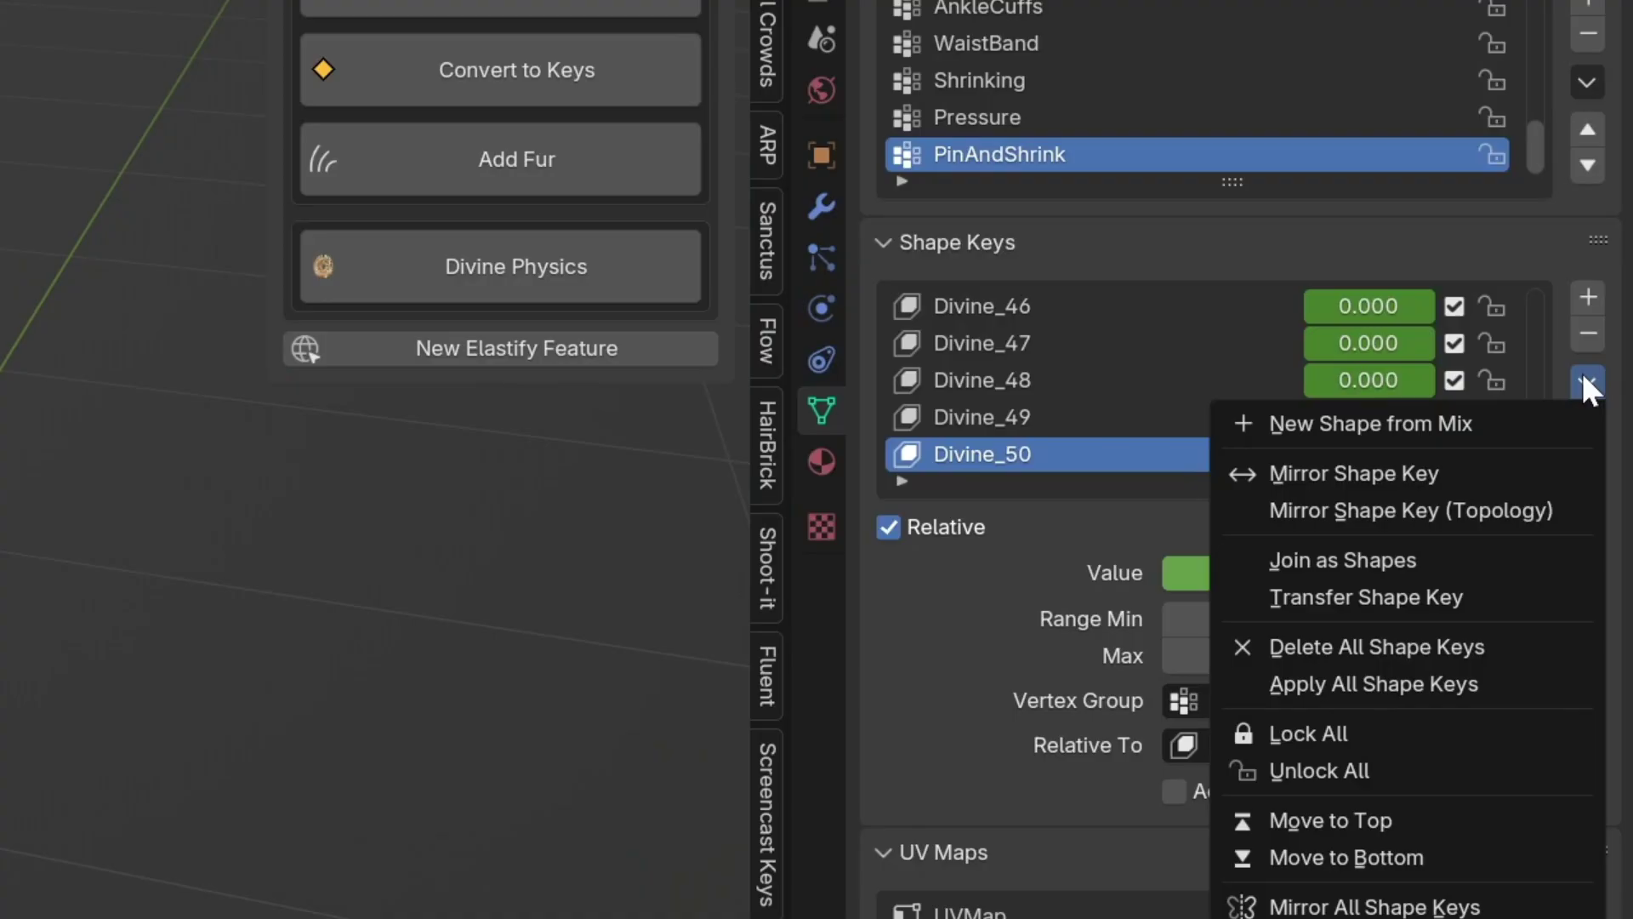
click(1326, 644)
click(821, 308)
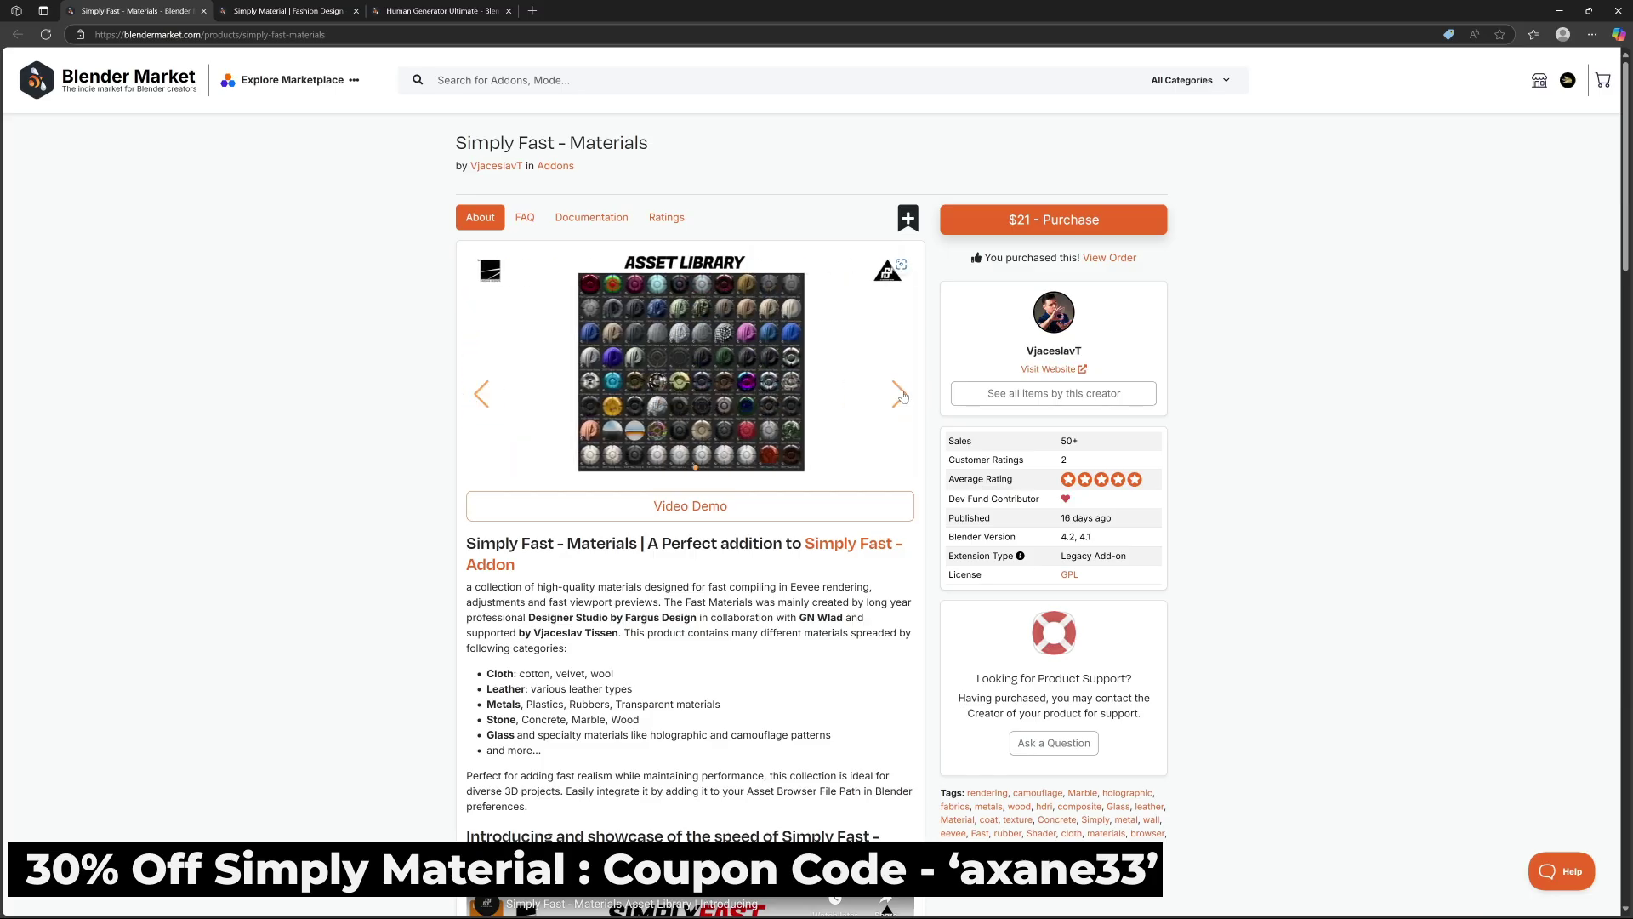
Step: Browse the Simply Fast - Materials and Simply Material Fashion Design pages, then scroll Human Generator Ultimate
scroll(903, 395, down, 9)
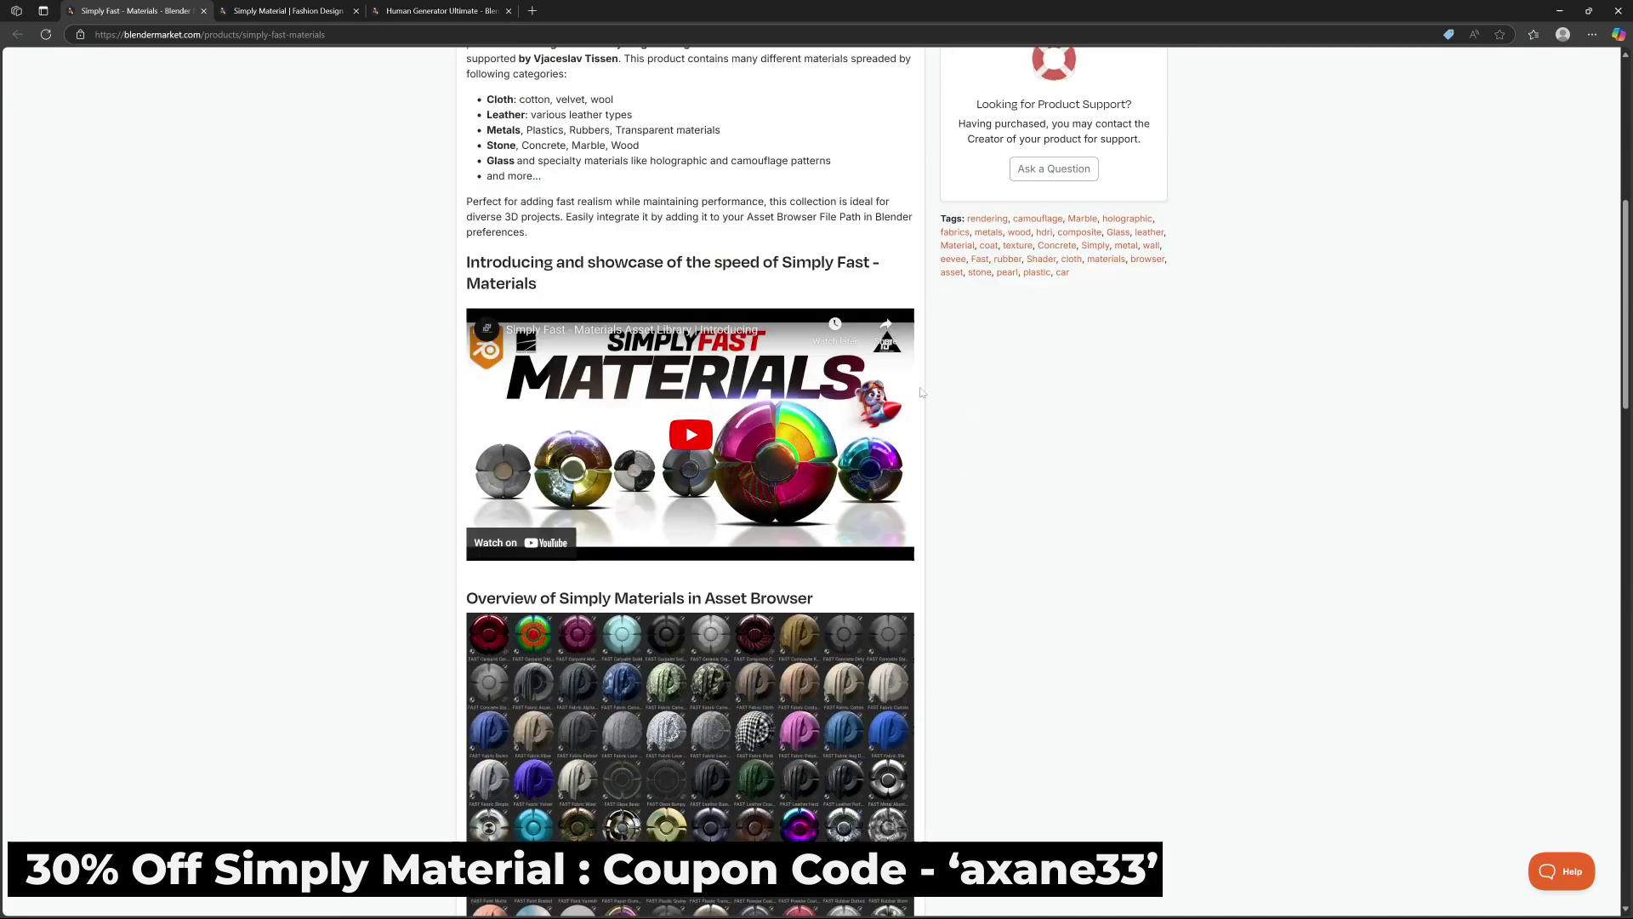
scroll(933, 377, down, 5)
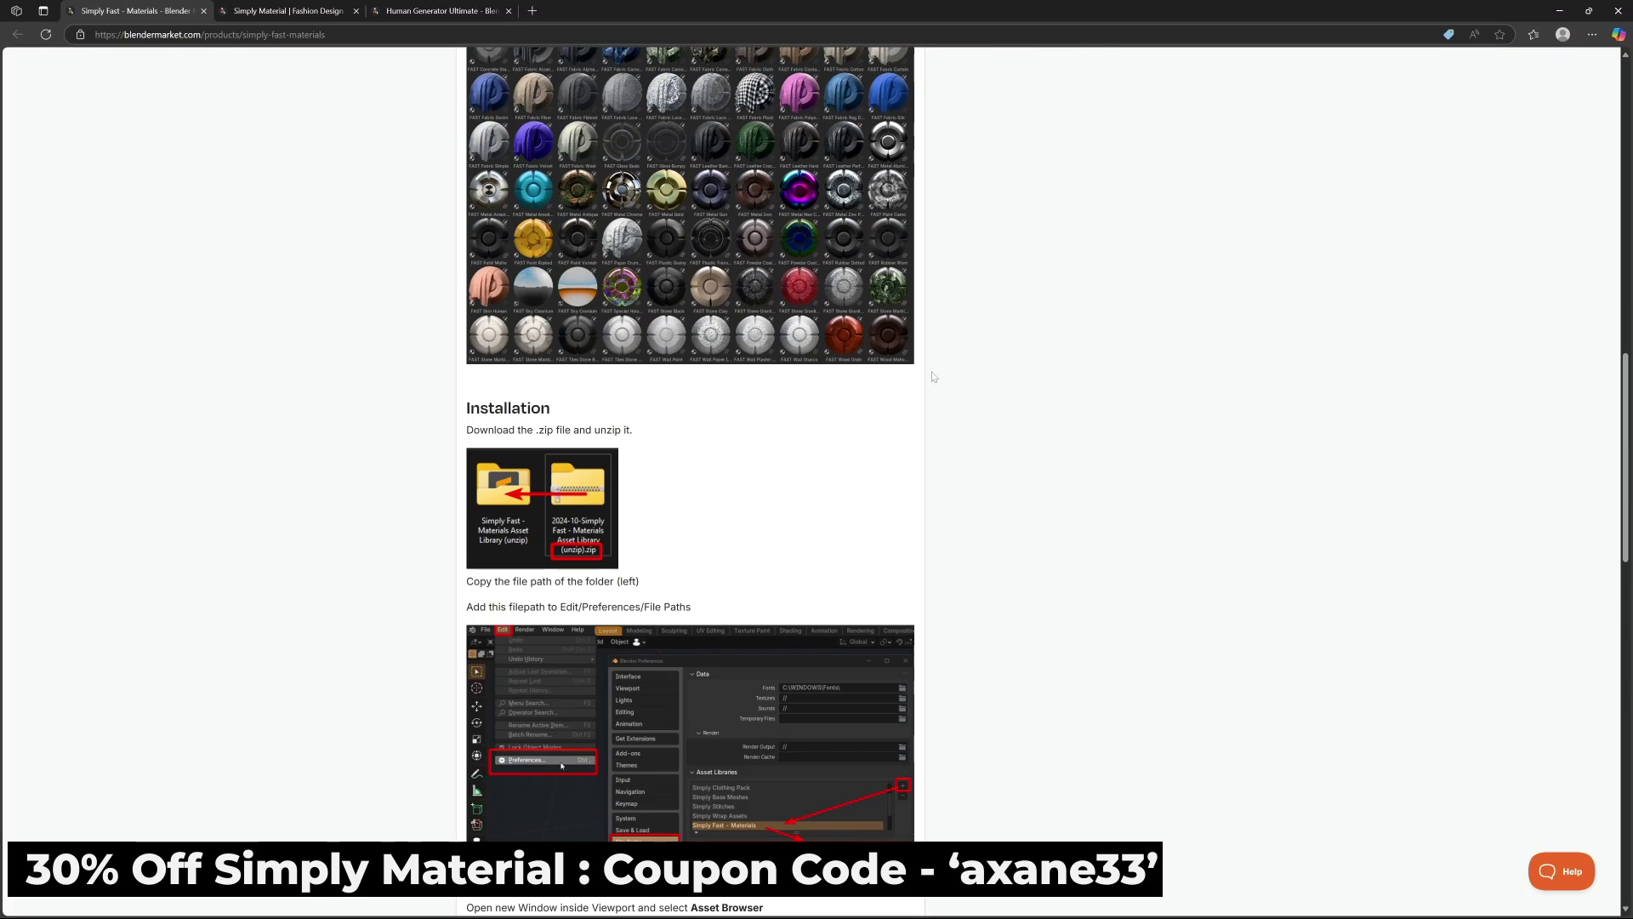
key(ctrl+Tab)
click(901, 396)
scroll(903, 396, down, 20)
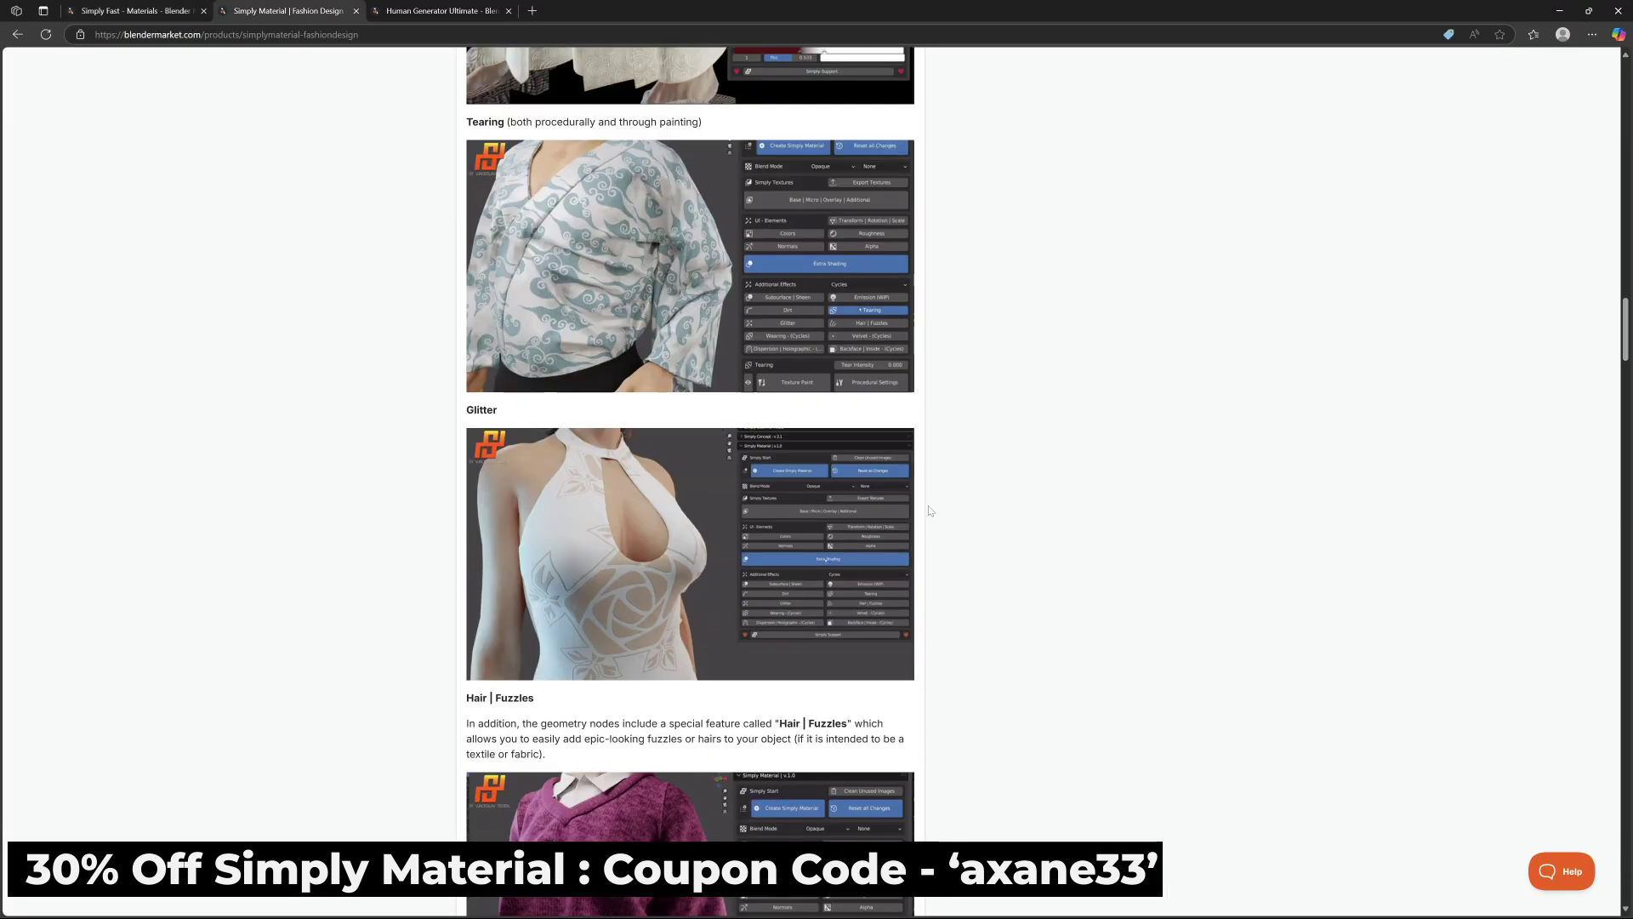
key(ctrl+Tab)
scroll(441, 431, down, 15)
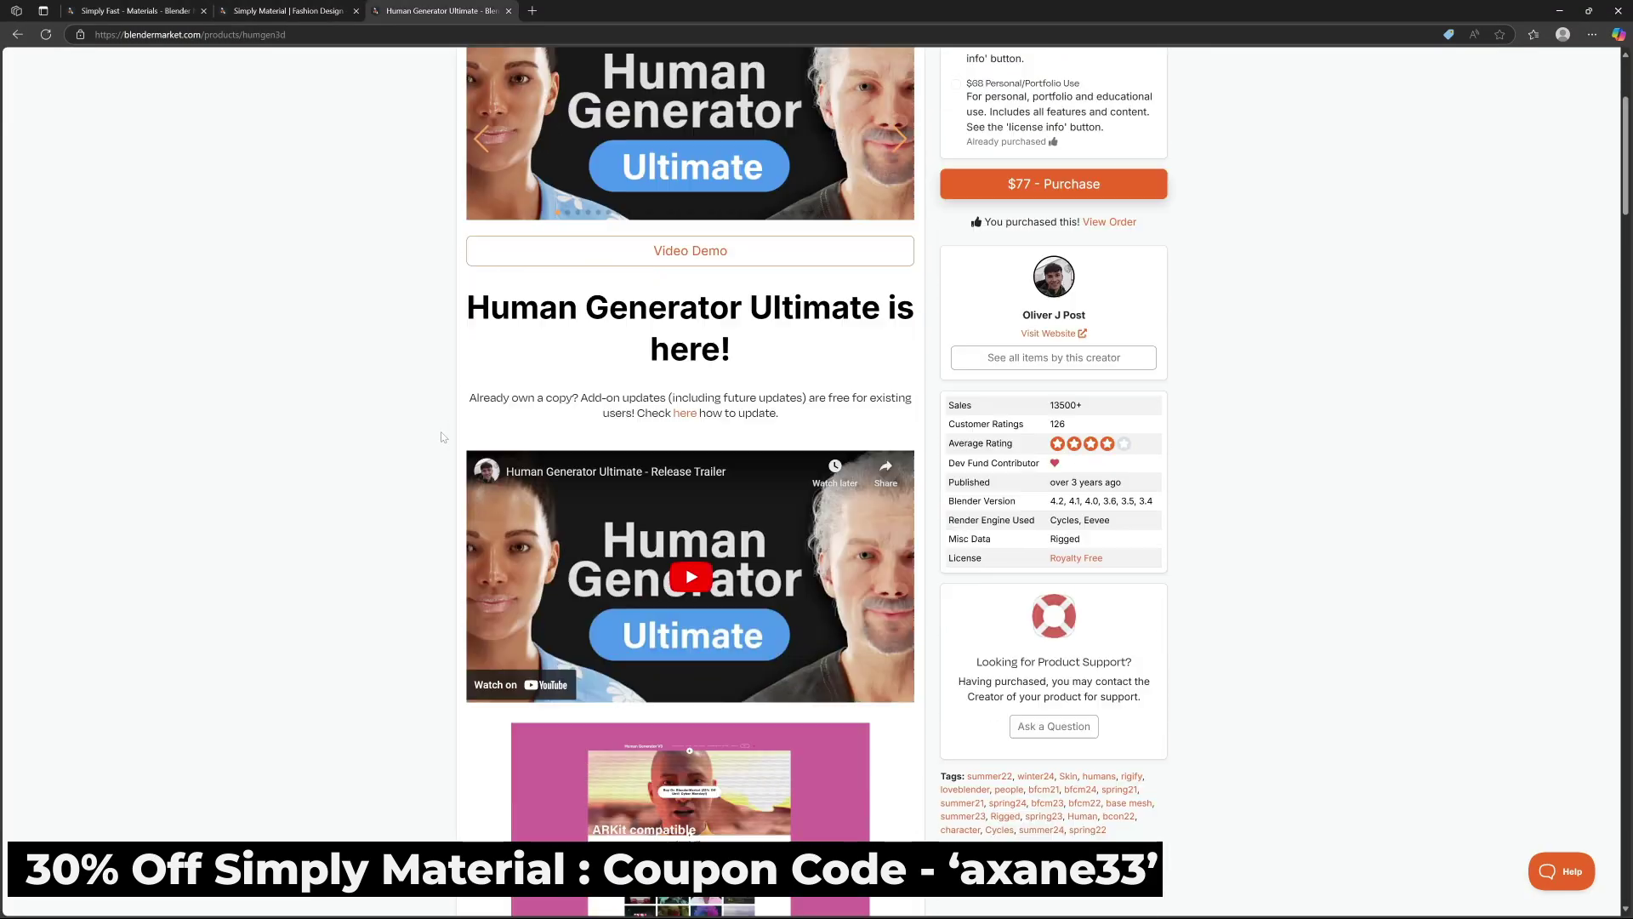